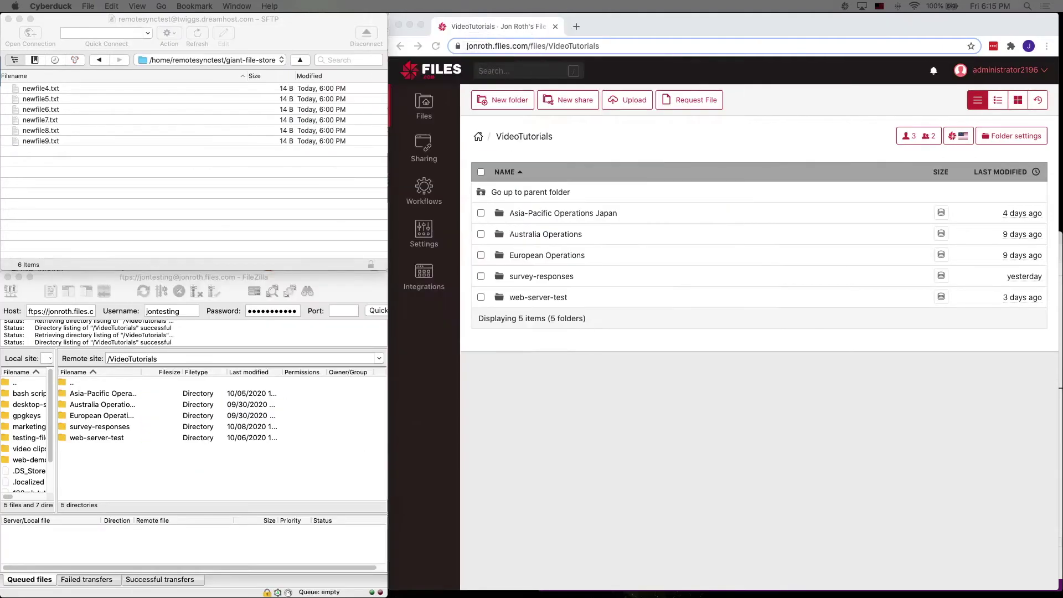
Bring the Cyberduck SFTP session to the front
{"action": "left_click", "coordinate": [260, 28]}
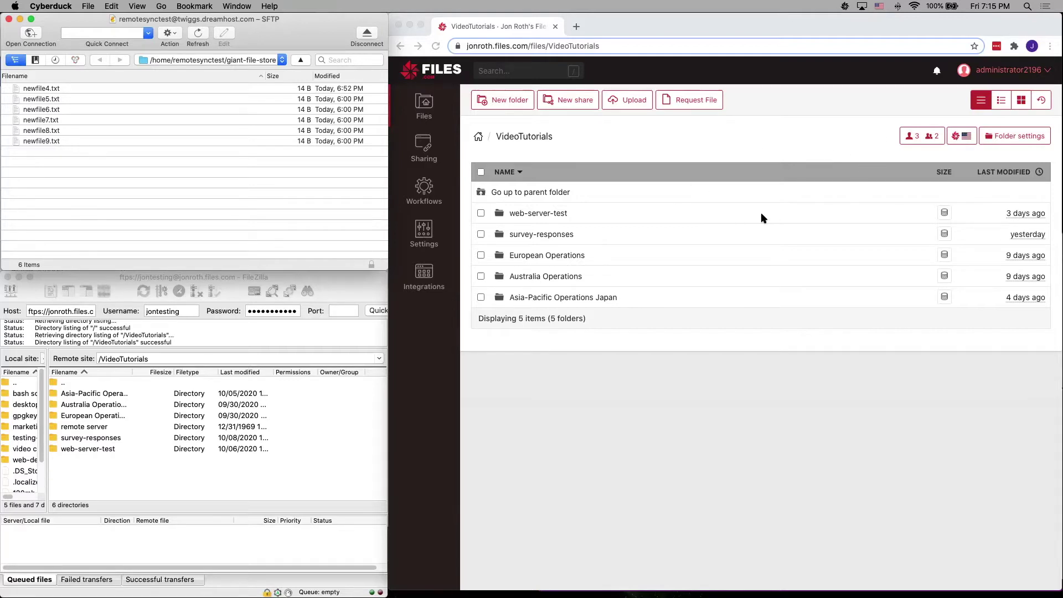
Return to Chrome showing the Files.com VideoTutorials folder
{"action": "left_click", "coordinate": [607, 149]}
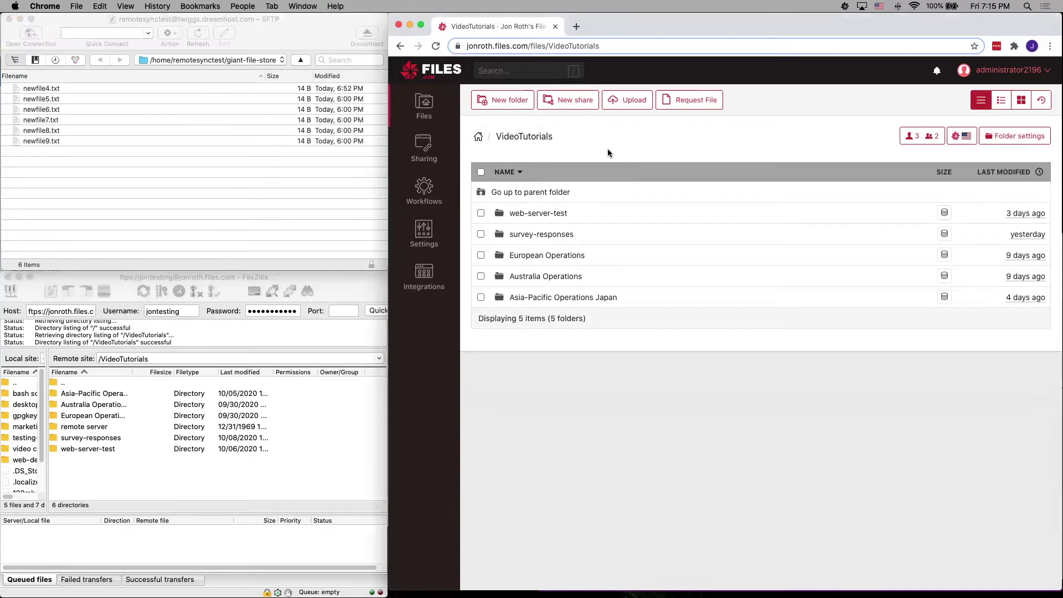
In Settings > Integrations, review the existing SFTP remote server's details and cancel without changes
{"action": "left_click", "coordinate": [424, 233]}
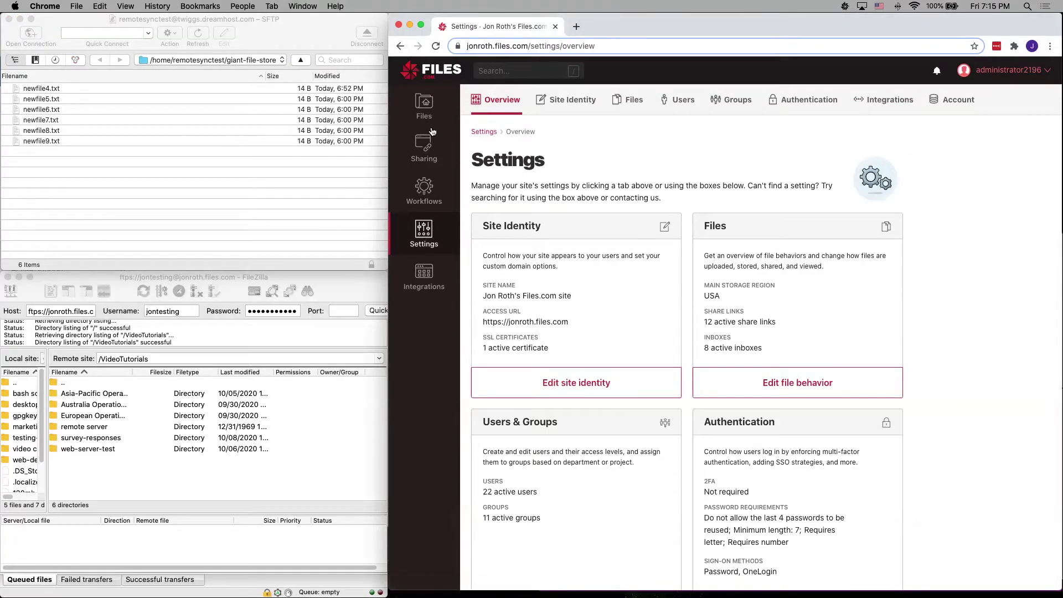
{"action": "left_click", "coordinate": [890, 100]}
{"action": "scroll", "coordinate": [688, 266], "scroll_direction": "down", "scroll_amount": 15}
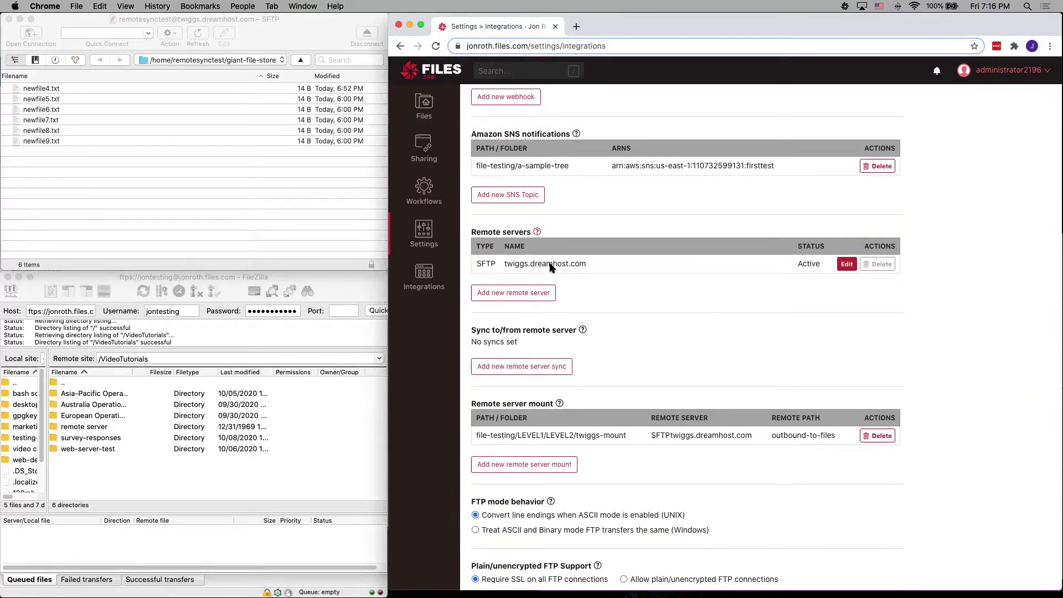
{"action": "left_click", "coordinate": [846, 265]}
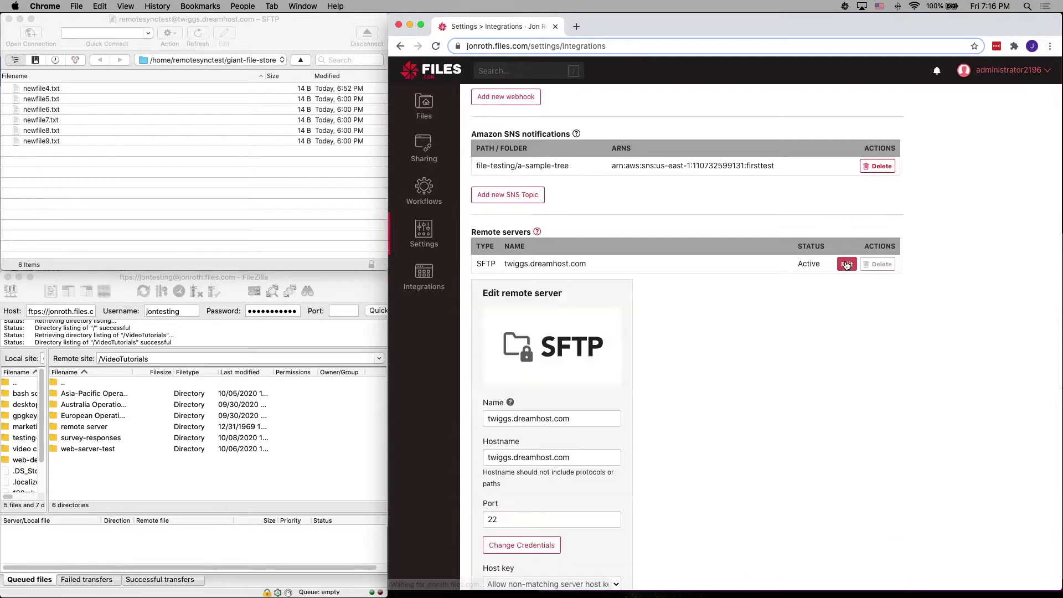
{"action": "scroll", "coordinate": [719, 249], "scroll_direction": "down", "scroll_amount": 4}
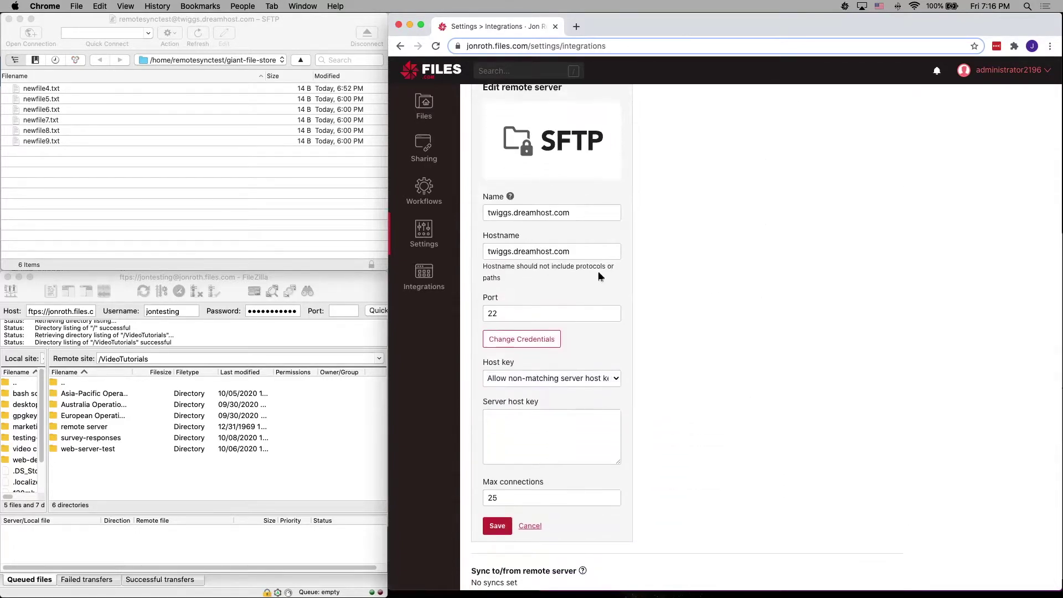
{"action": "scroll", "coordinate": [672, 288], "scroll_direction": "down", "scroll_amount": 1}
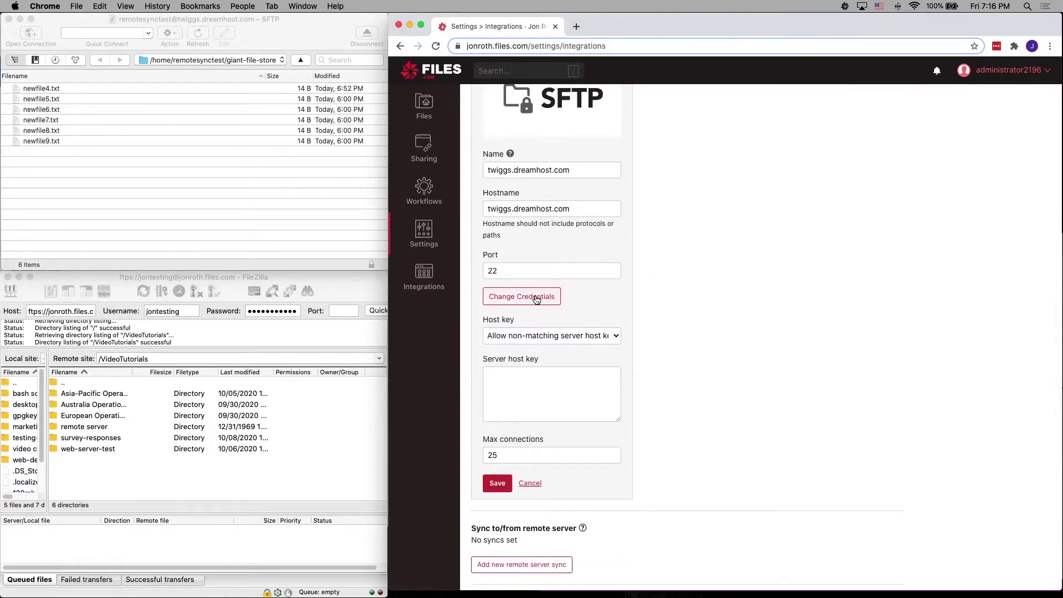
{"action": "scroll", "coordinate": [742, 342], "scroll_direction": "down", "scroll_amount": 1}
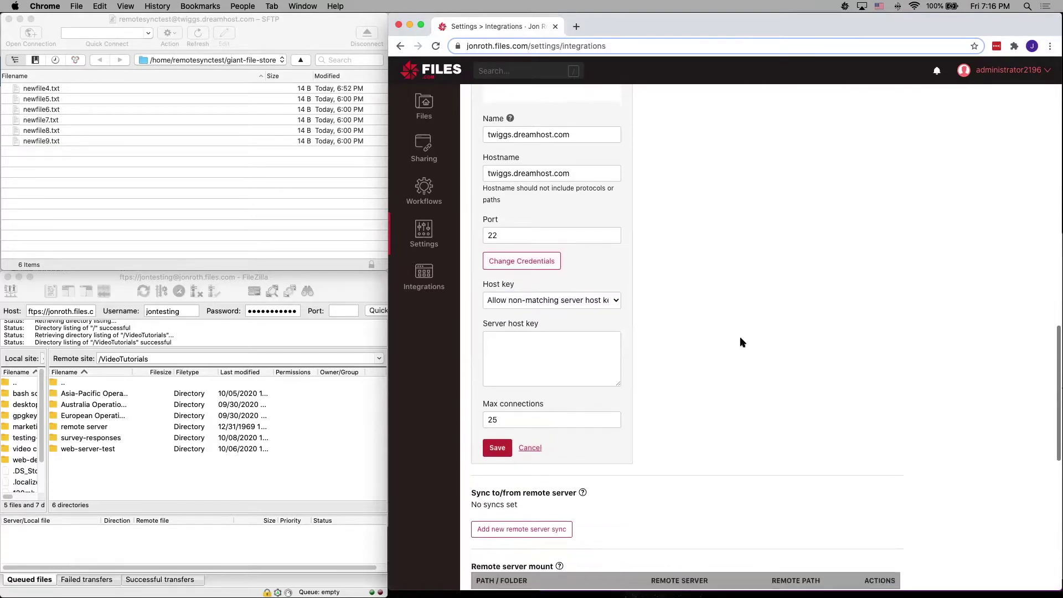
{"action": "left_click", "coordinate": [522, 438]}
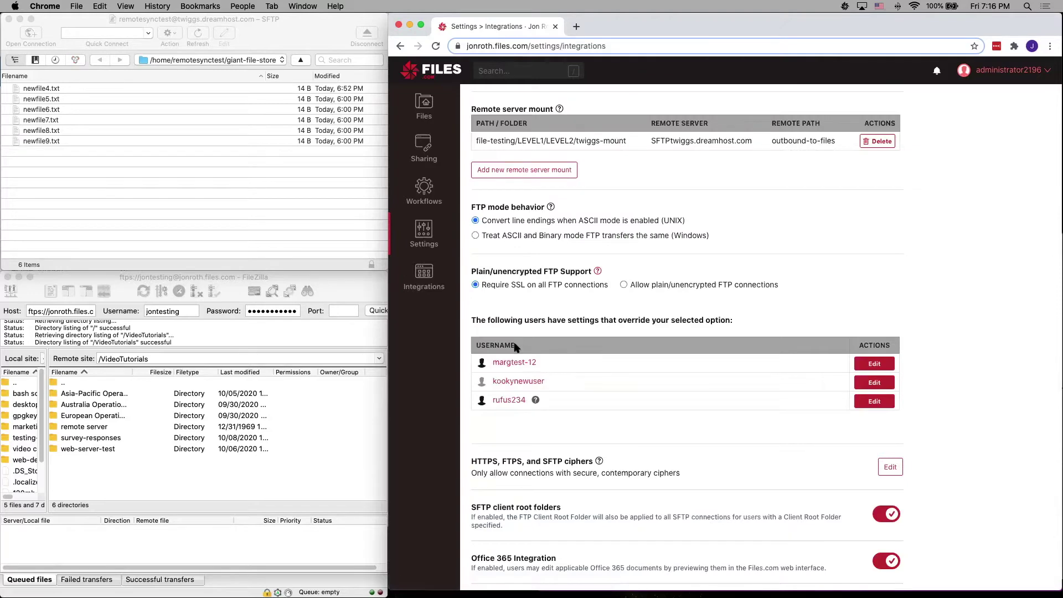
Begin adding a new remote server to list the provider types
{"action": "scroll", "coordinate": [560, 309], "scroll_direction": "up", "scroll_amount": 2}
{"action": "scroll", "coordinate": [560, 308], "scroll_direction": "up", "scroll_amount": 2}
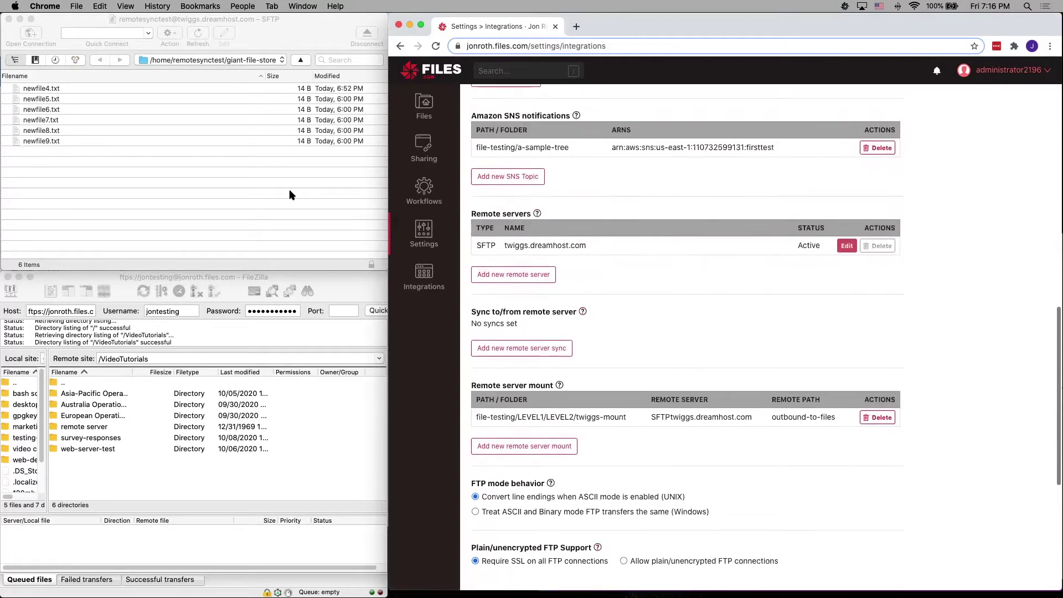
{"action": "left_click", "coordinate": [517, 275]}
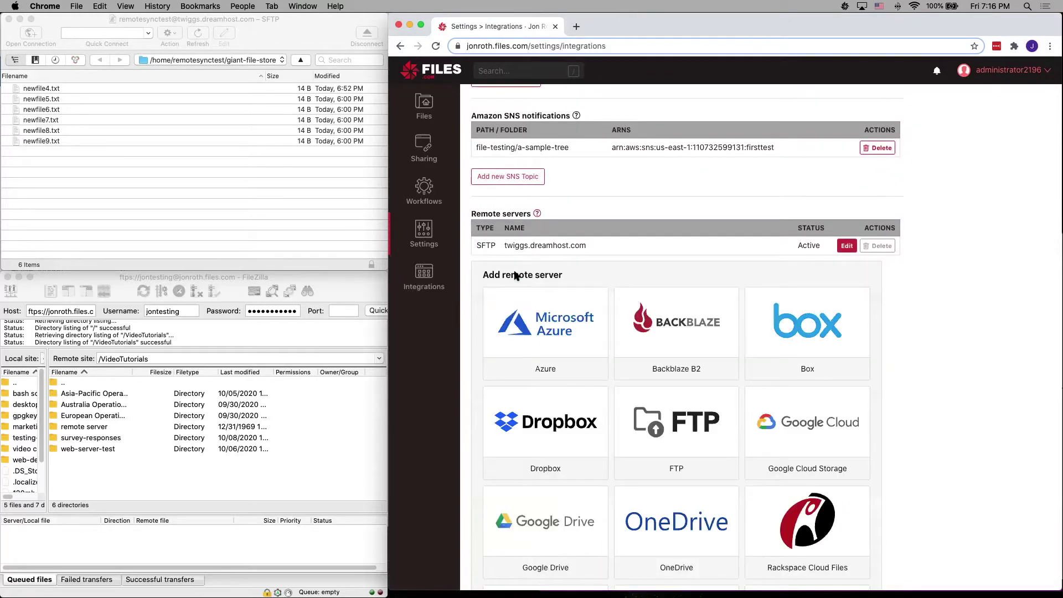
{"action": "scroll", "coordinate": [628, 262], "scroll_direction": "down", "scroll_amount": 2}
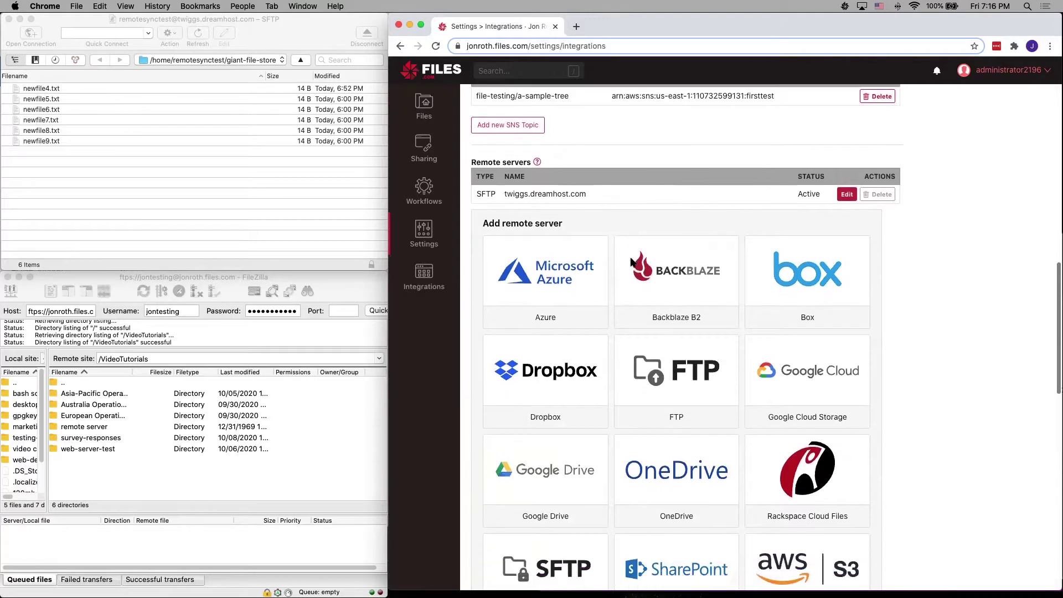
{"action": "scroll", "coordinate": [632, 263], "scroll_direction": "down", "scroll_amount": 2}
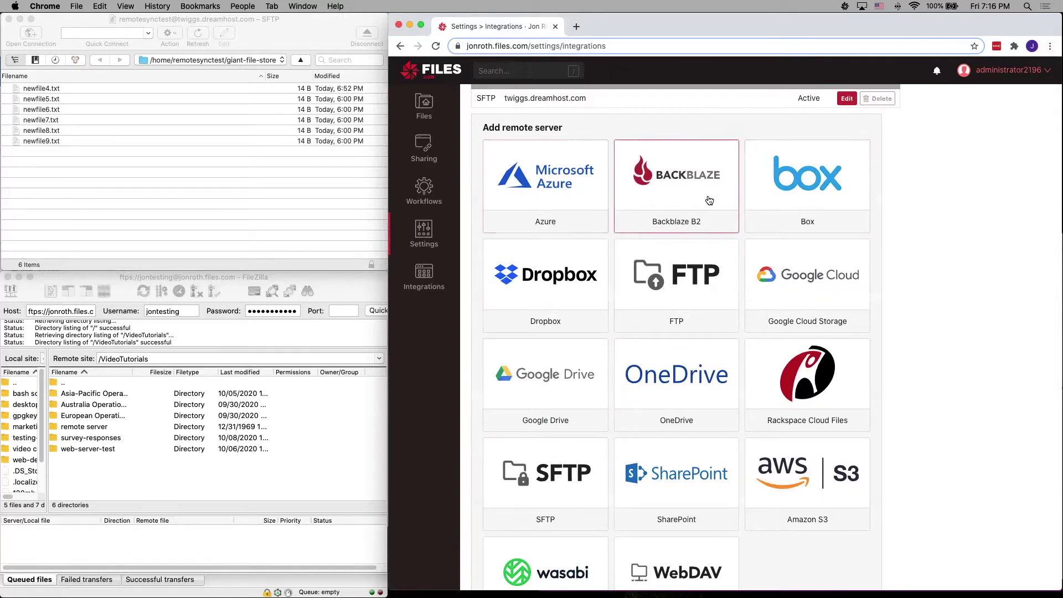
{"action": "scroll", "coordinate": [640, 377], "scroll_direction": "down", "scroll_amount": 3}
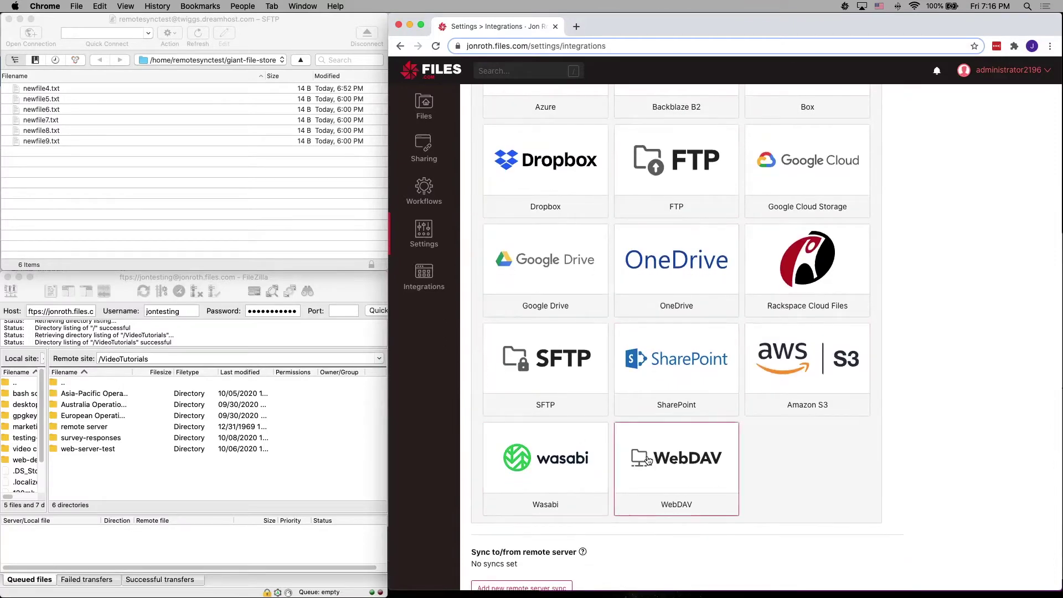
{"action": "scroll", "coordinate": [649, 461], "scroll_direction": "up", "scroll_amount": 6}
{"action": "left_click", "coordinate": [151, 157]}
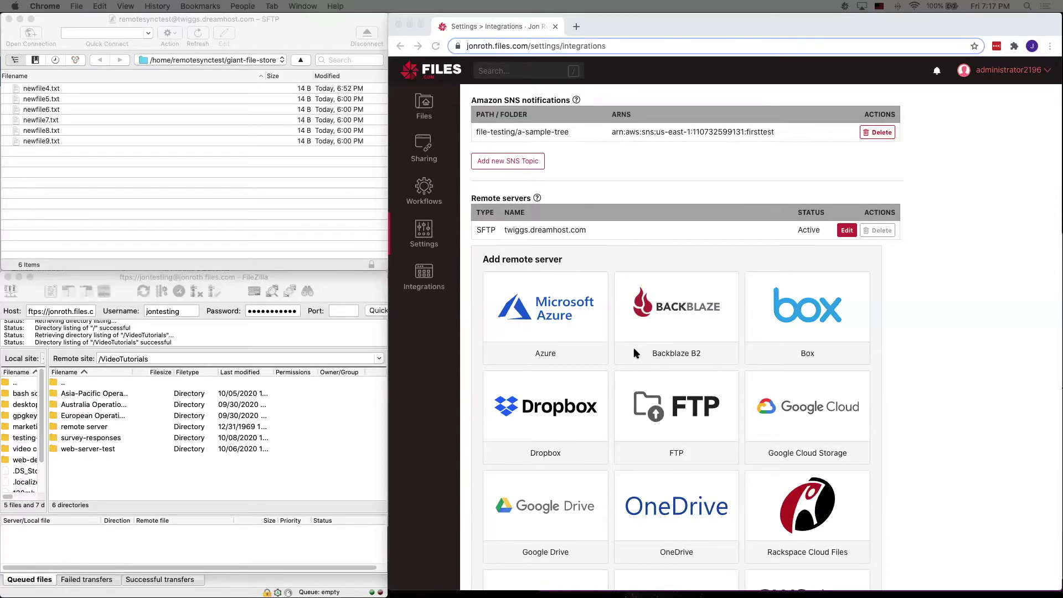
Create a folder named 'SFTP-server' inside VideoTutorials and open it
{"action": "left_click", "coordinate": [426, 107]}
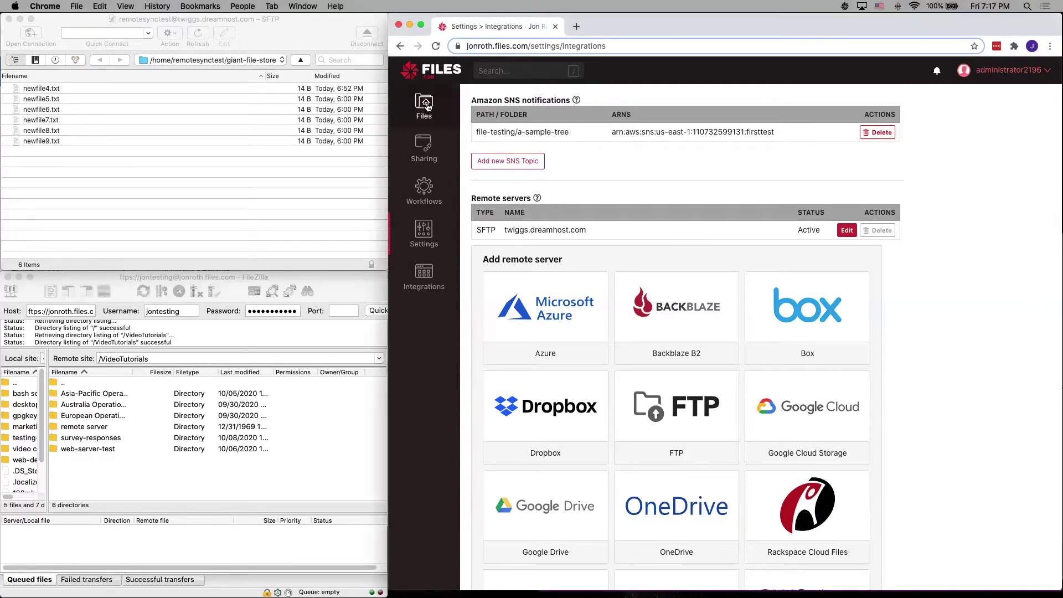
{"action": "left_click", "coordinate": [427, 107]}
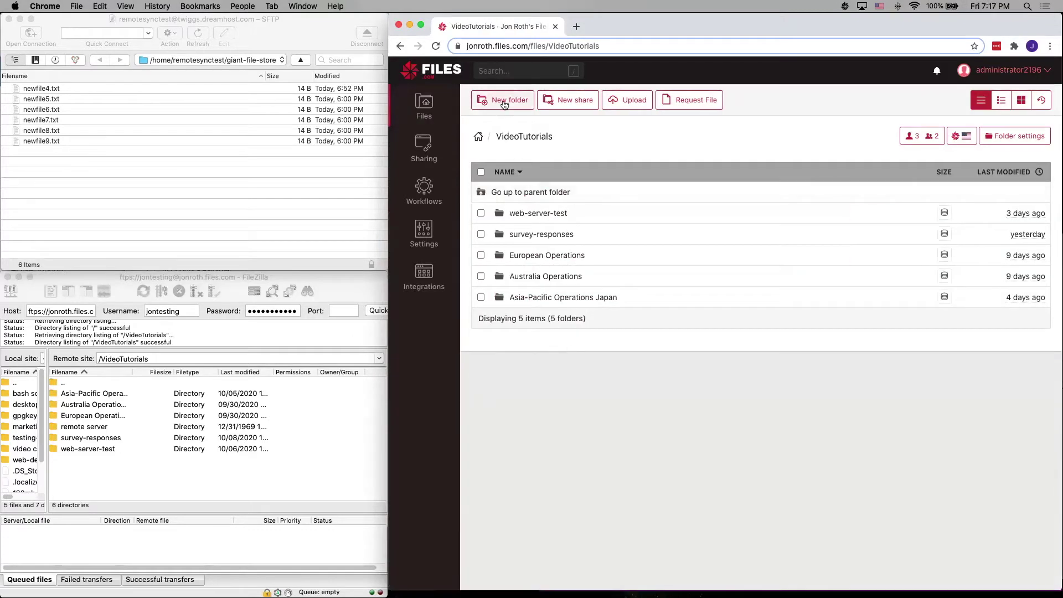
{"action": "left_click", "coordinate": [504, 102]}
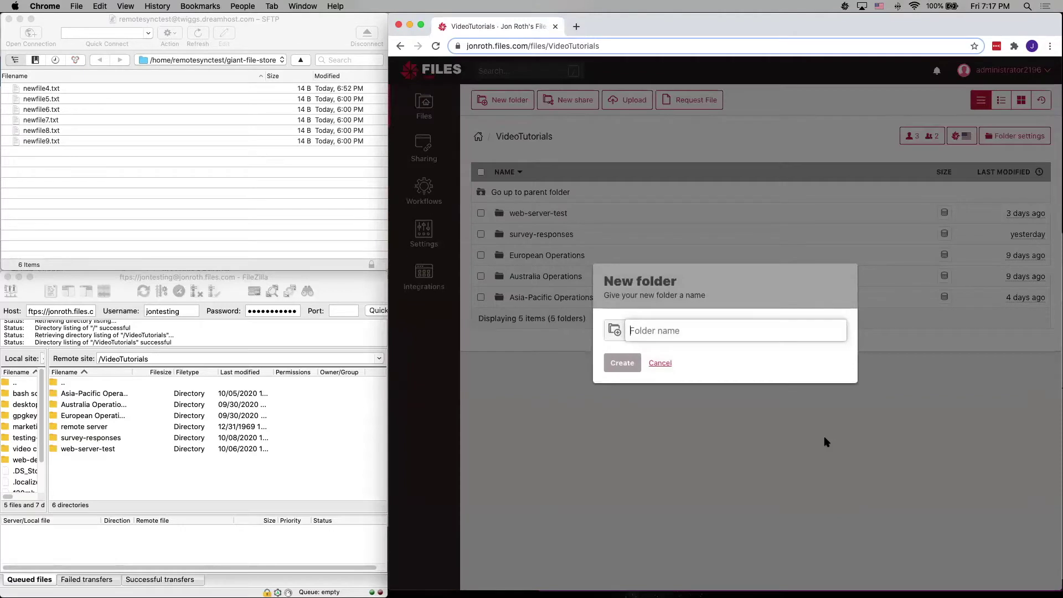
{"action": "type", "text": "SFTP"}
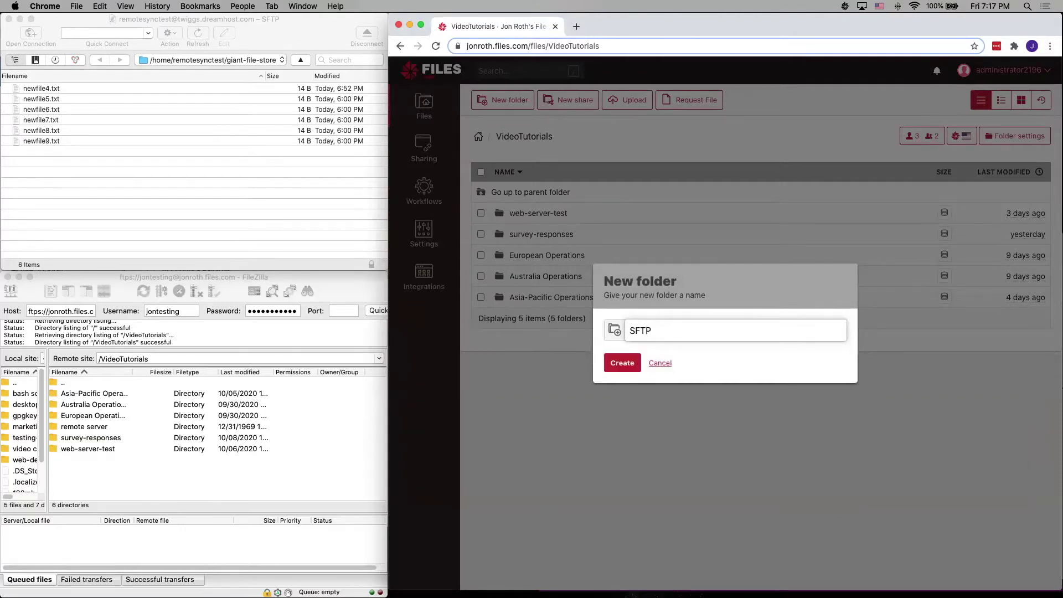
{"action": "type", "text": "-server"}
{"action": "left_click", "coordinate": [622, 363]}
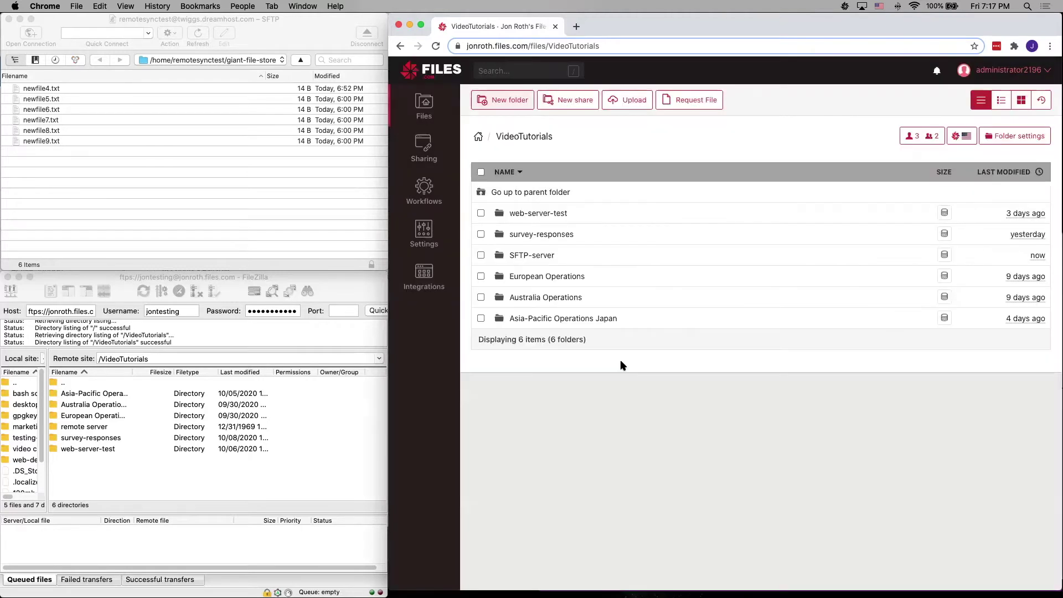
{"action": "left_click", "coordinate": [533, 256]}
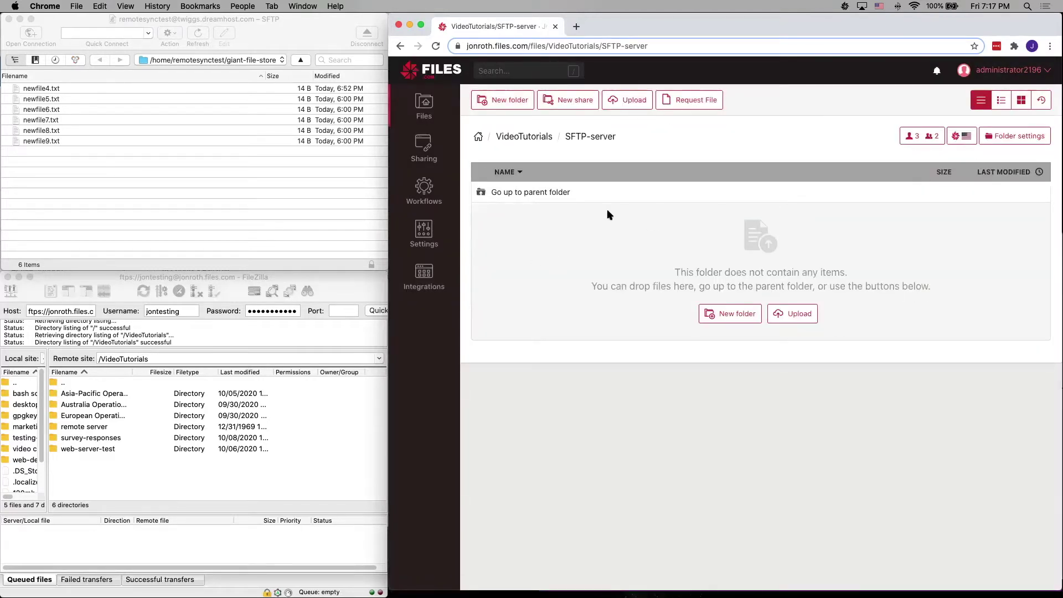
Open the SFTP-server folder's settings at the Remote server mount section
{"action": "left_click", "coordinate": [1018, 137]}
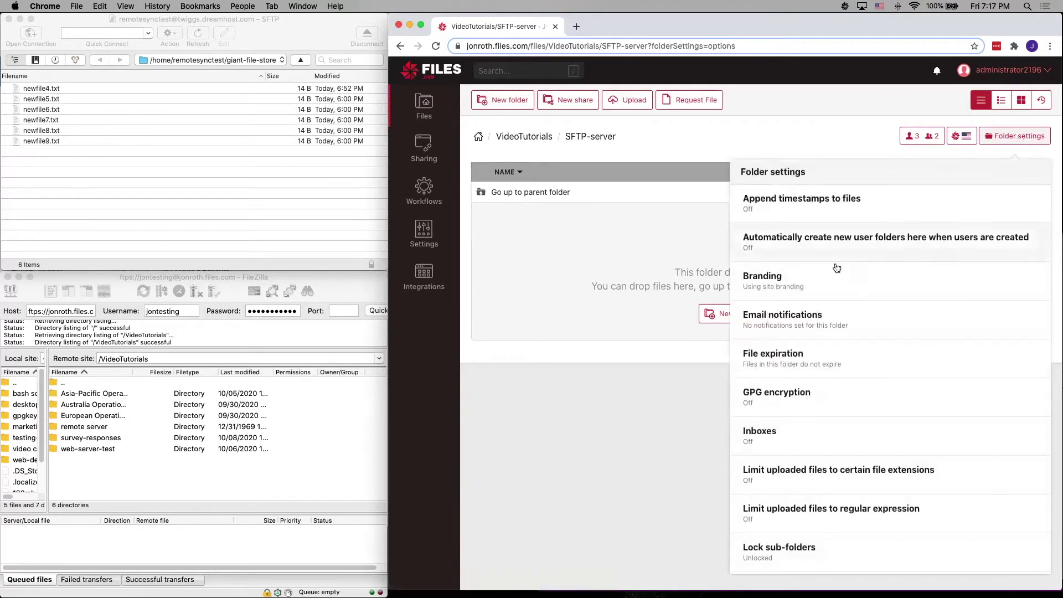
{"action": "scroll", "coordinate": [839, 413], "scroll_direction": "down", "scroll_amount": 3}
{"action": "scroll", "coordinate": [839, 412], "scroll_direction": "down", "scroll_amount": 2}
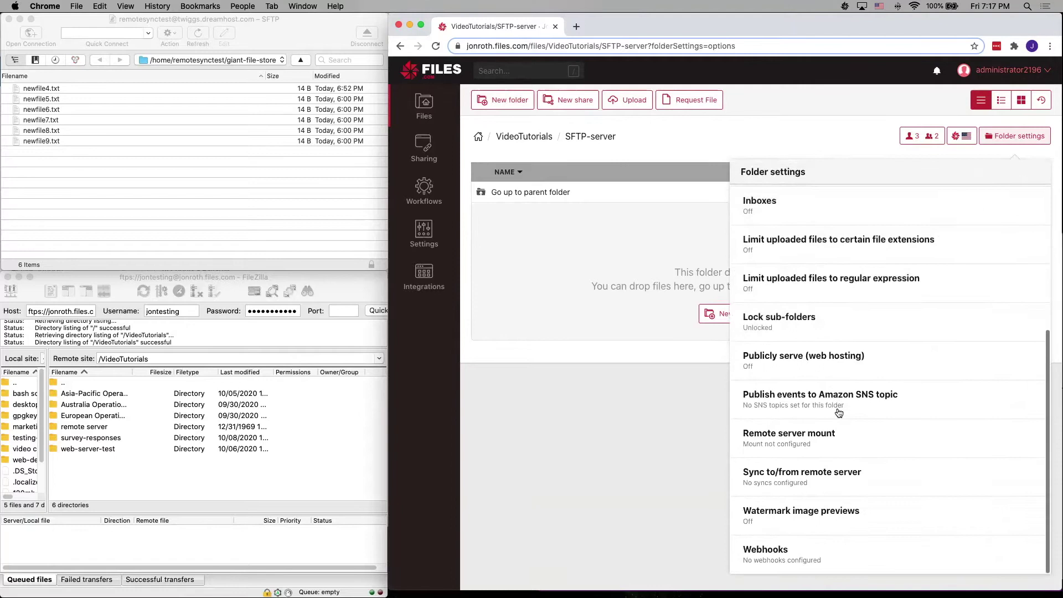
{"action": "left_click", "coordinate": [801, 438]}
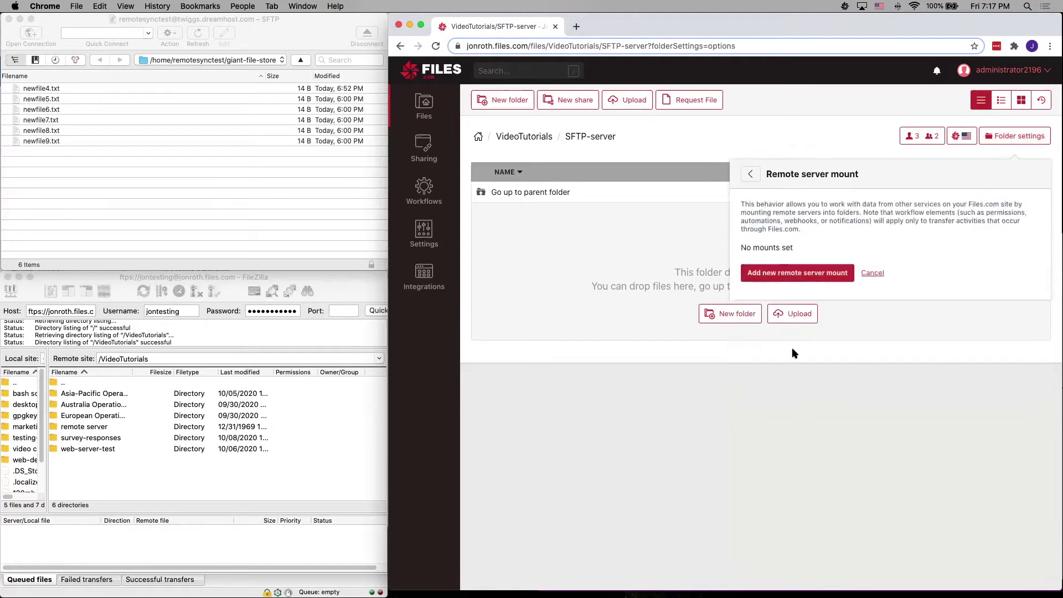
Add a mount to twiggs.dreamhost.com (SFTP) with remote path giant-file-store and save it
{"action": "left_click", "coordinate": [773, 279]}
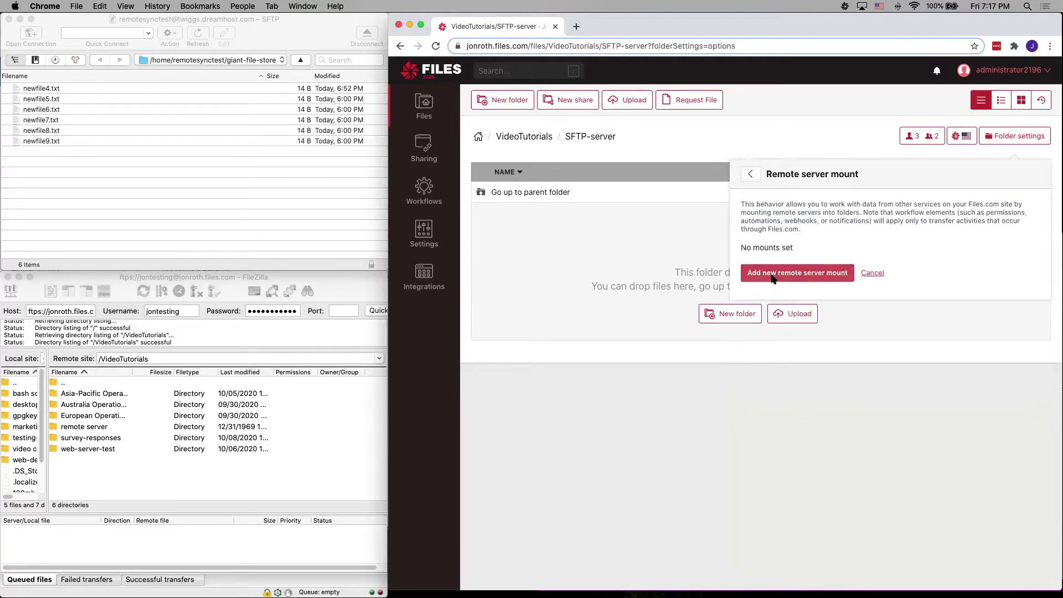
{"action": "left_click", "coordinate": [873, 308]}
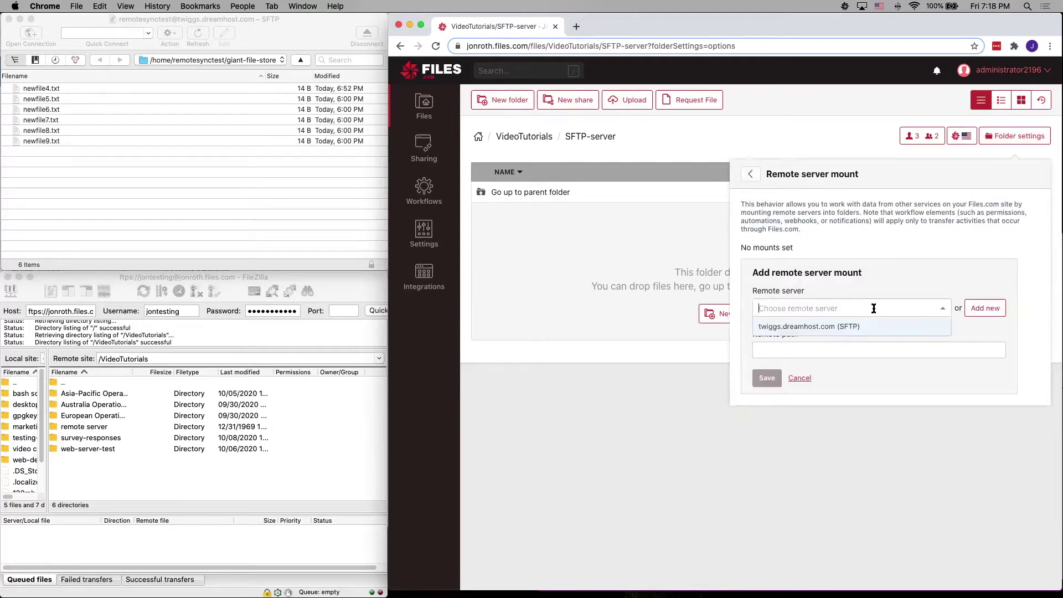
{"action": "left_click", "coordinate": [803, 326]}
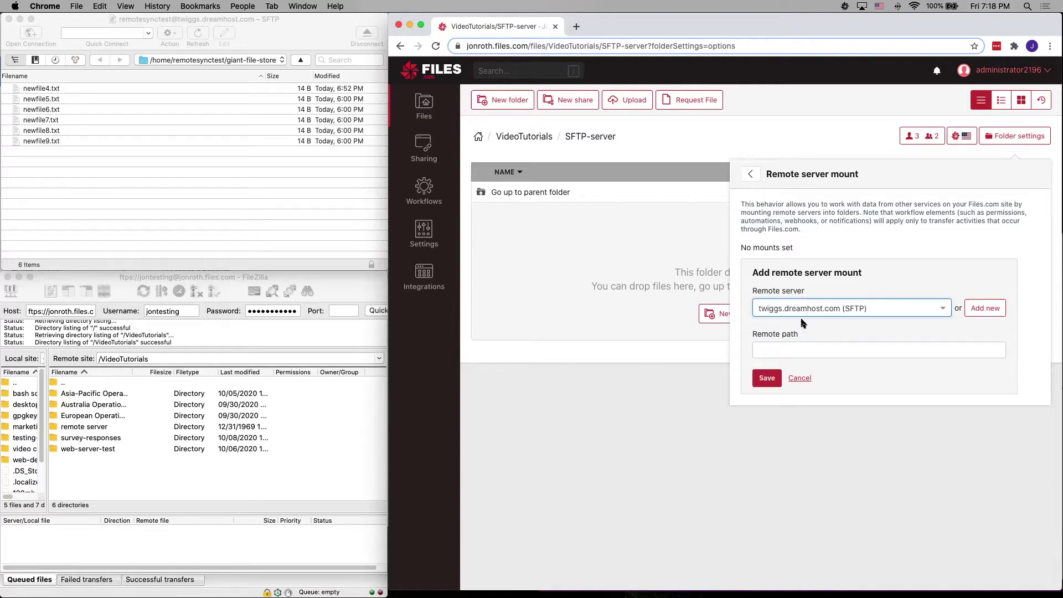
{"action": "left_click", "coordinate": [781, 348]}
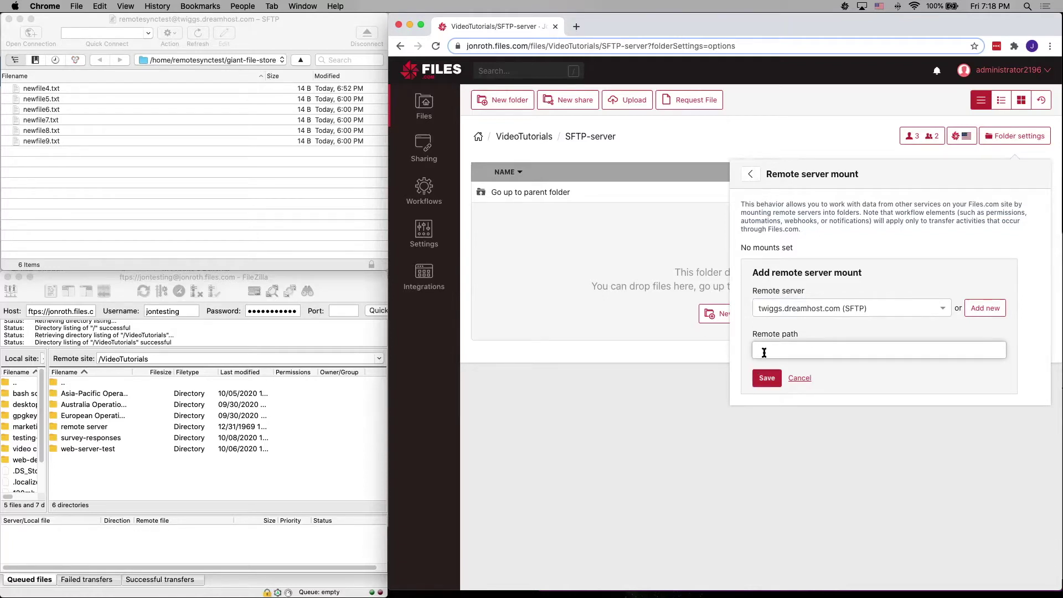
{"action": "type", "text": "giant-file-store"}
{"action": "left_click", "coordinate": [766, 377]}
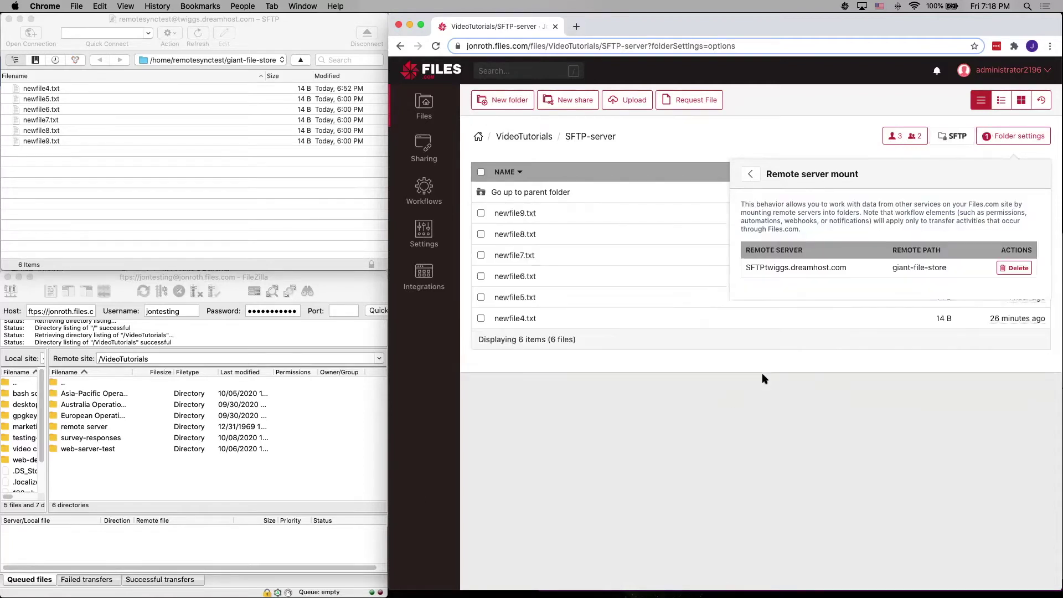
{"action": "left_click", "coordinate": [708, 135]}
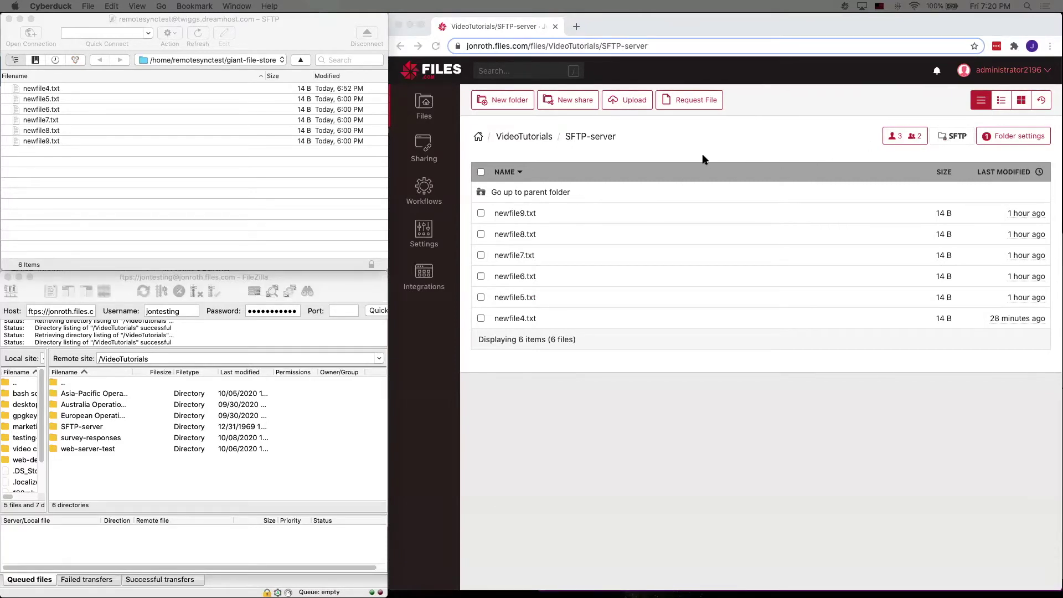
{"action": "left_click", "coordinate": [529, 139]}
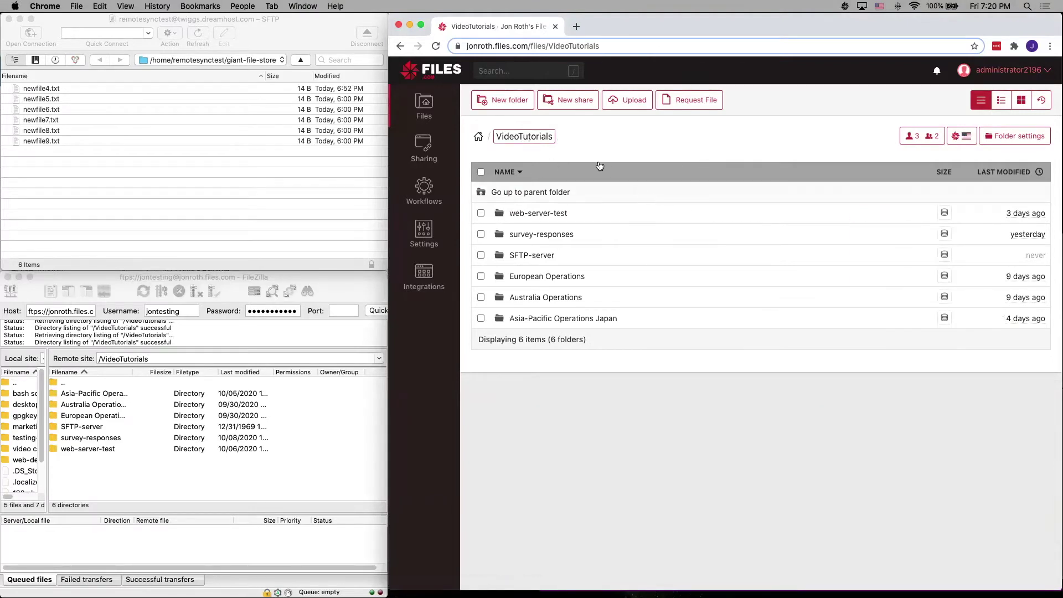
{"action": "mouse_move", "coordinate": [965, 140]}
{"action": "left_click", "coordinate": [549, 239]}
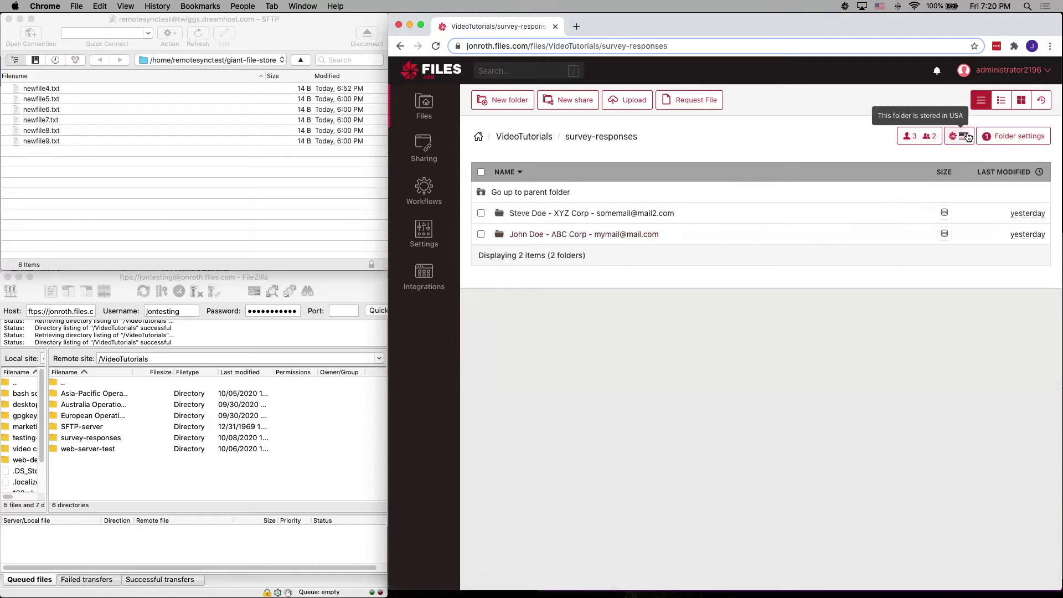
{"action": "left_click", "coordinate": [545, 193]}
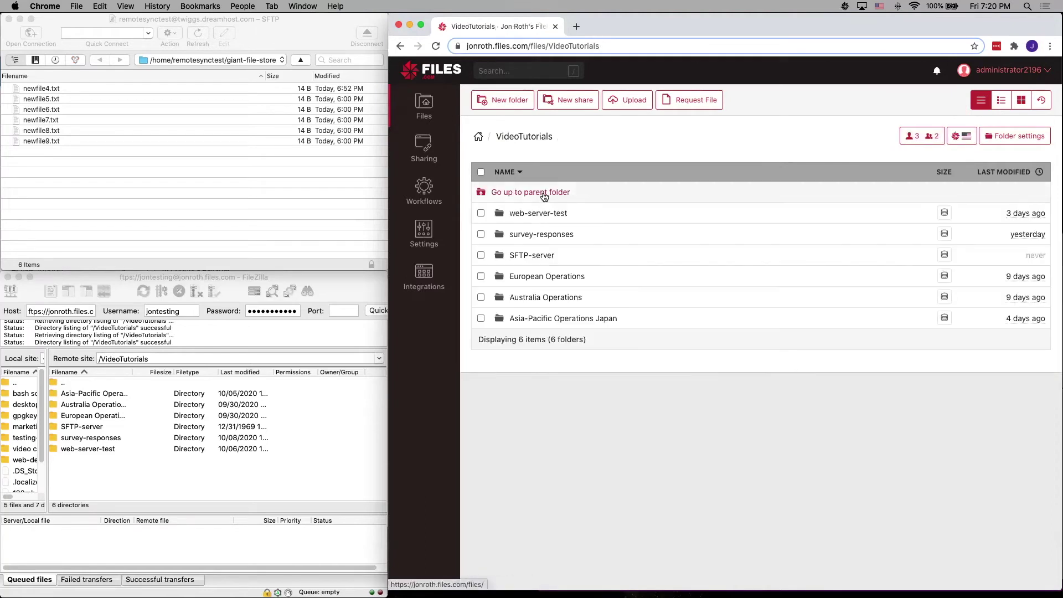
{"action": "left_click", "coordinate": [527, 257]}
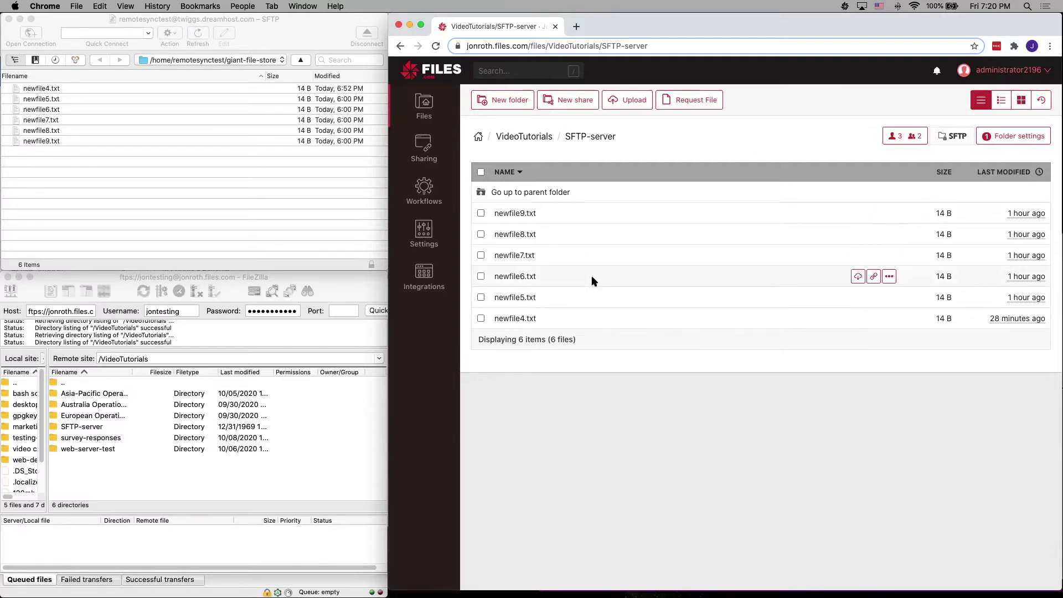
Delete newfile9.txt and newfile8.txt, then refresh Cyberduck to confirm four files remain
{"action": "left_click", "coordinate": [481, 214]}
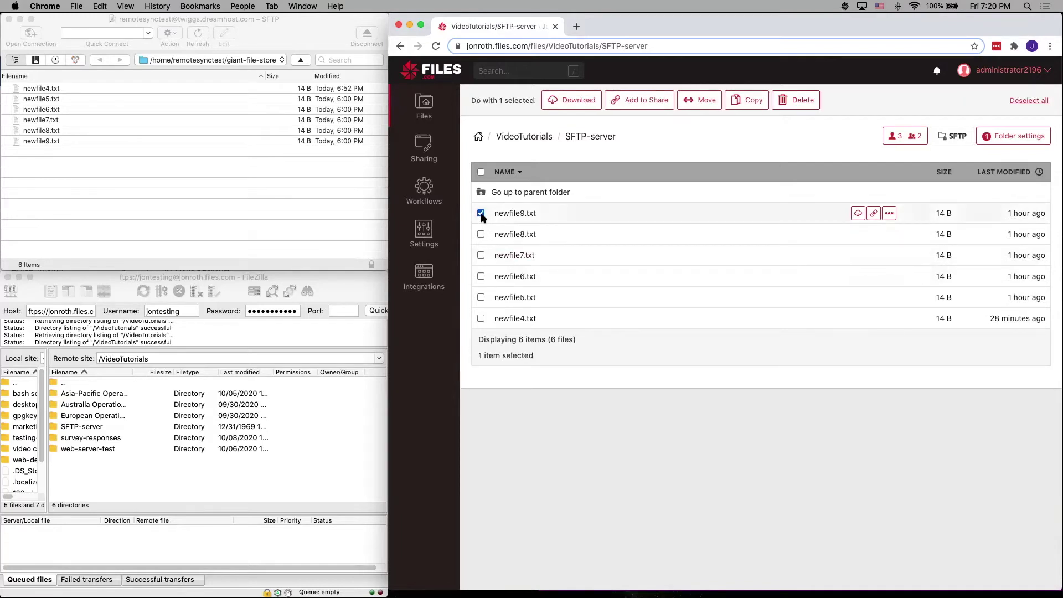
{"action": "left_click", "coordinate": [481, 235]}
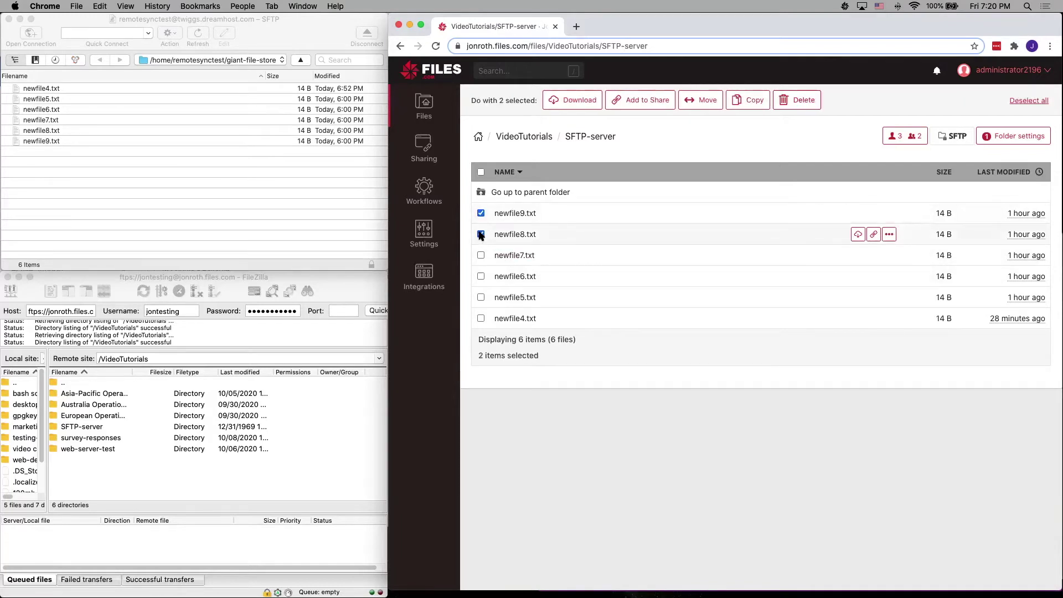
{"action": "left_click", "coordinate": [800, 102]}
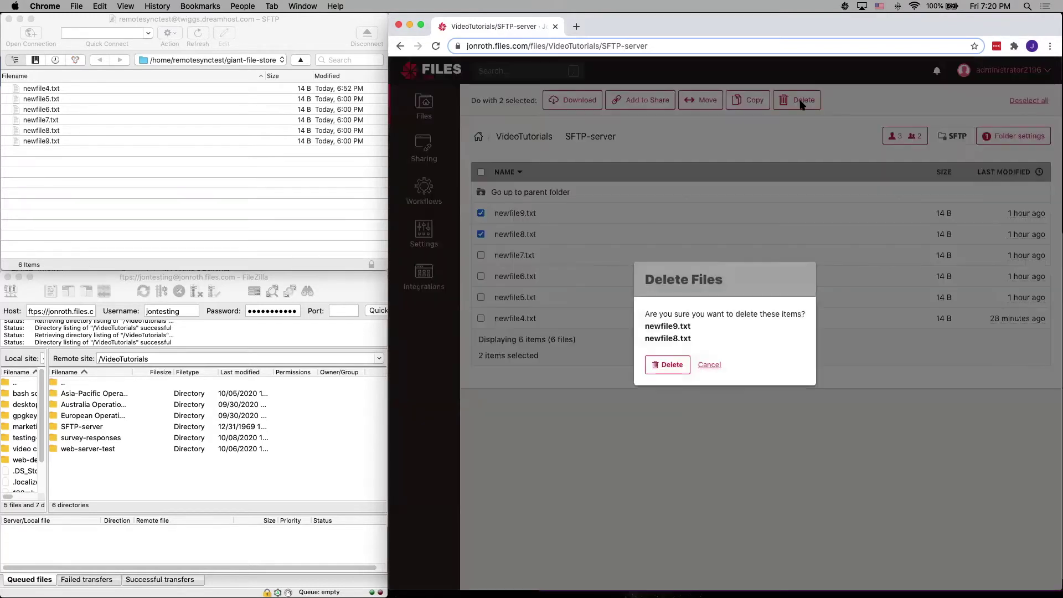
{"action": "left_click", "coordinate": [672, 363]}
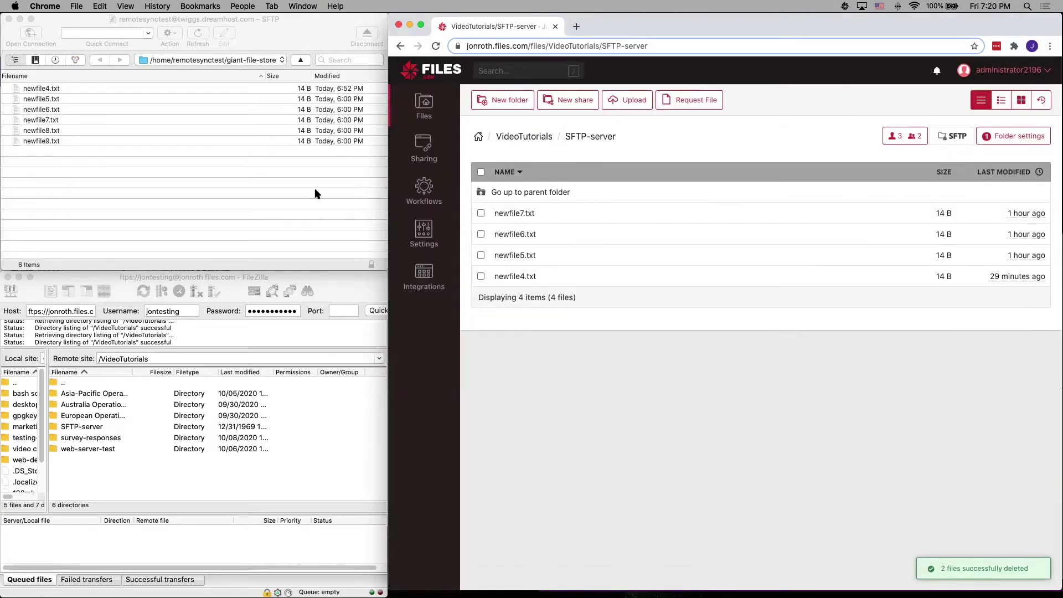
{"action": "left_click", "coordinate": [265, 198]}
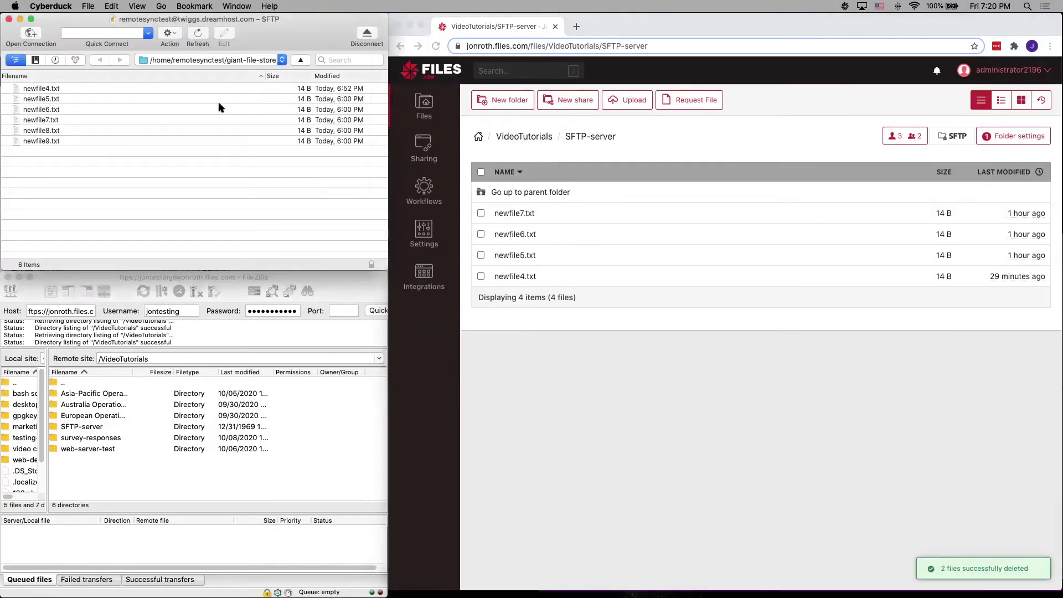
{"action": "left_click", "coordinate": [199, 33]}
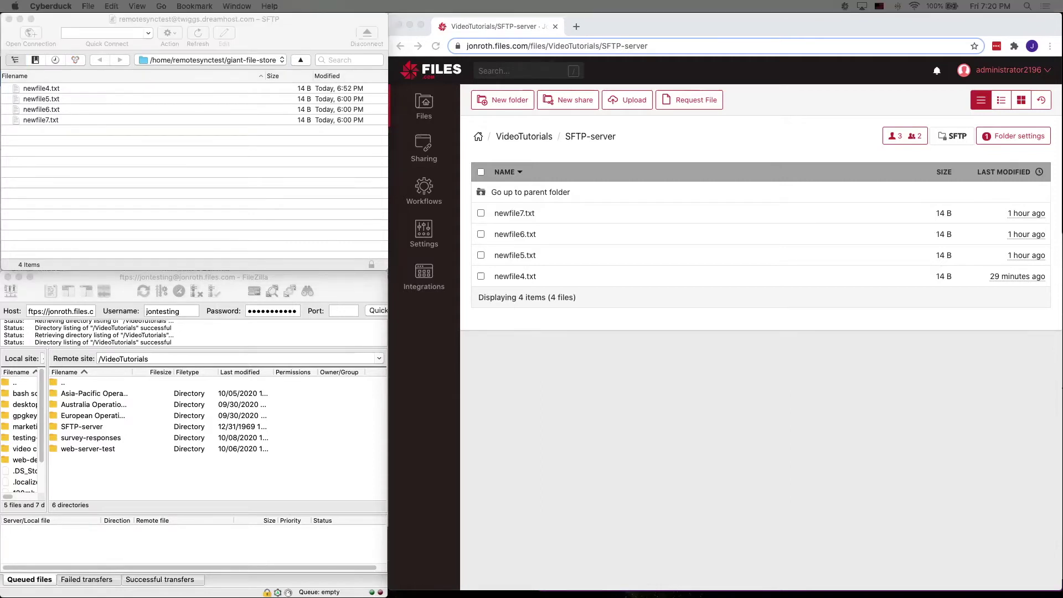
Drag newfile14.txt onto the folder page and refresh Cyberduck's listing to show it
{"action": "left_click_drag", "start_coordinate": [23, 231], "coordinate": [692, 304]}
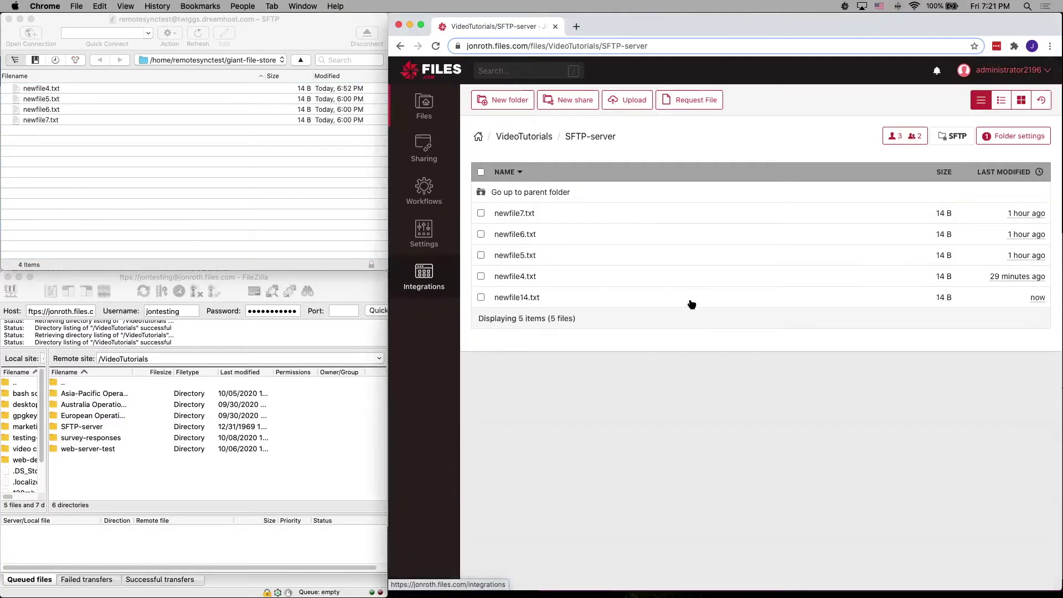
{"action": "left_click", "coordinate": [208, 133]}
{"action": "left_click", "coordinate": [199, 35]}
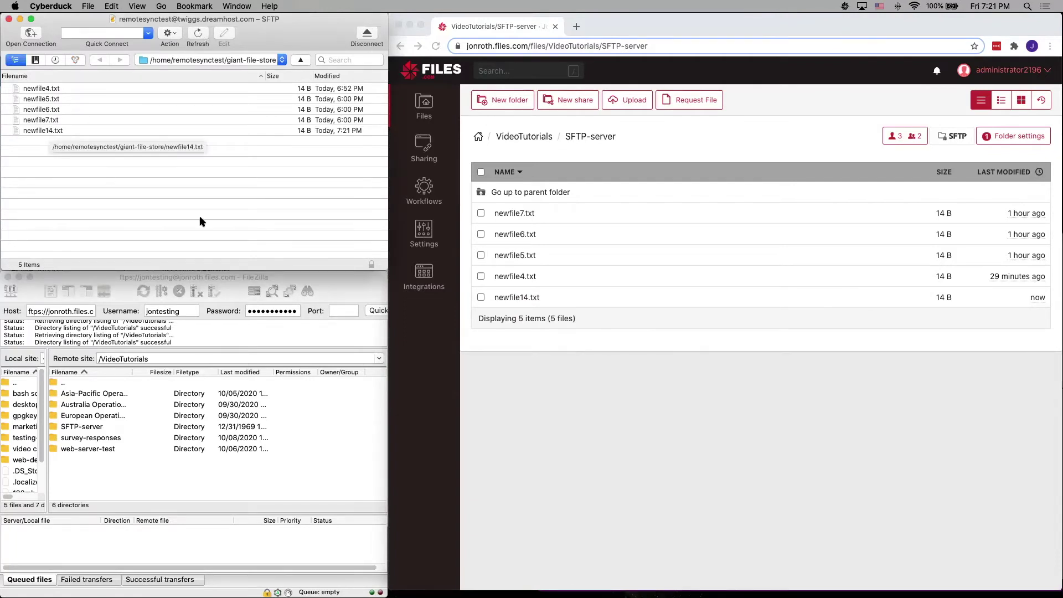
{"action": "left_click", "coordinate": [342, 291]}
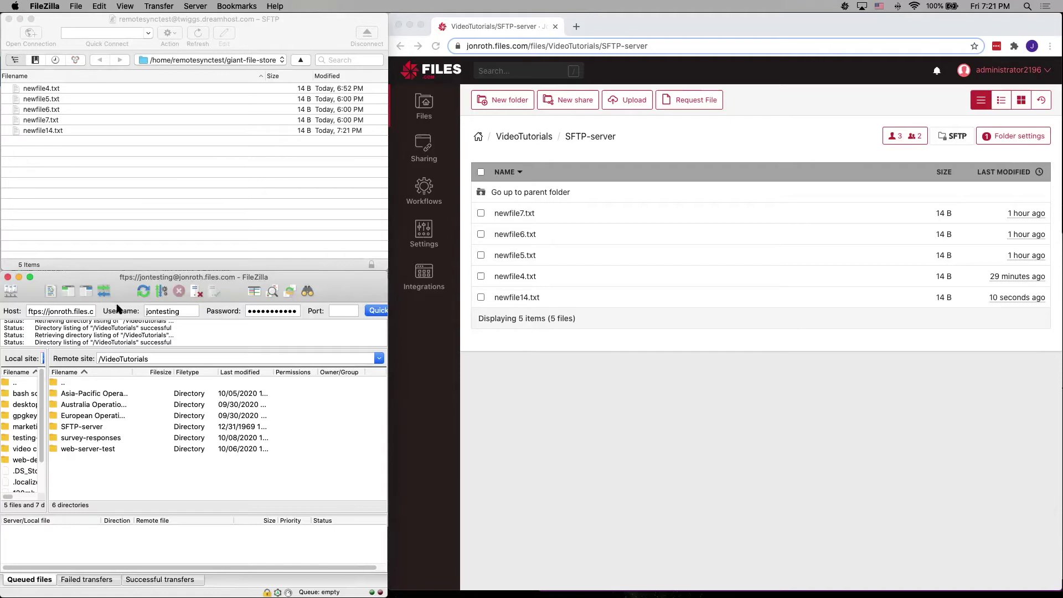
In FileZilla, open the remote SFTP-server folder and upload newfile12.txt and newfile13.txt
{"action": "left_click", "coordinate": [143, 293]}
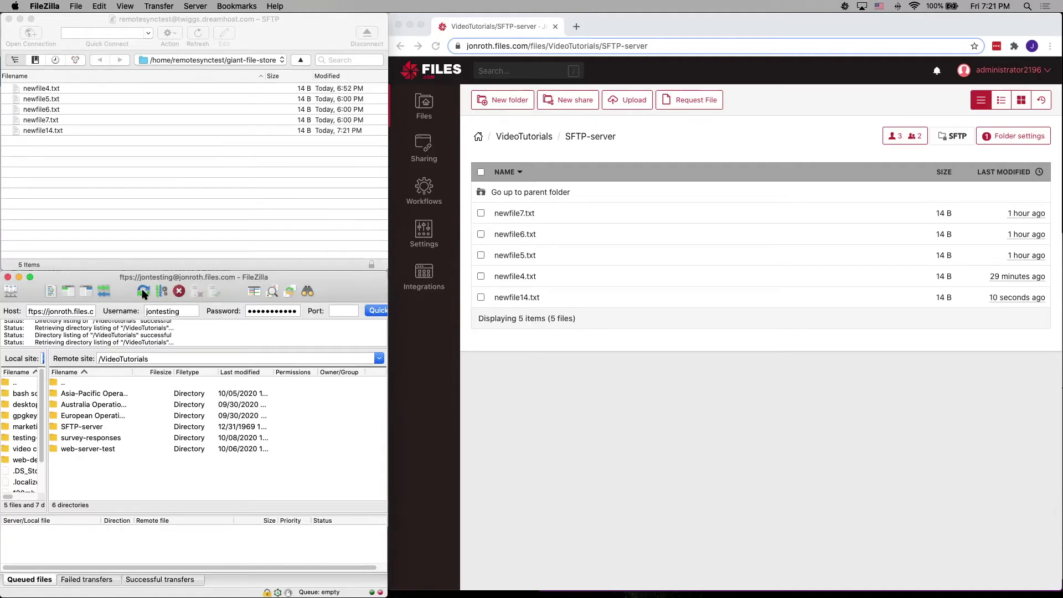
{"action": "double_click", "coordinate": [64, 427]}
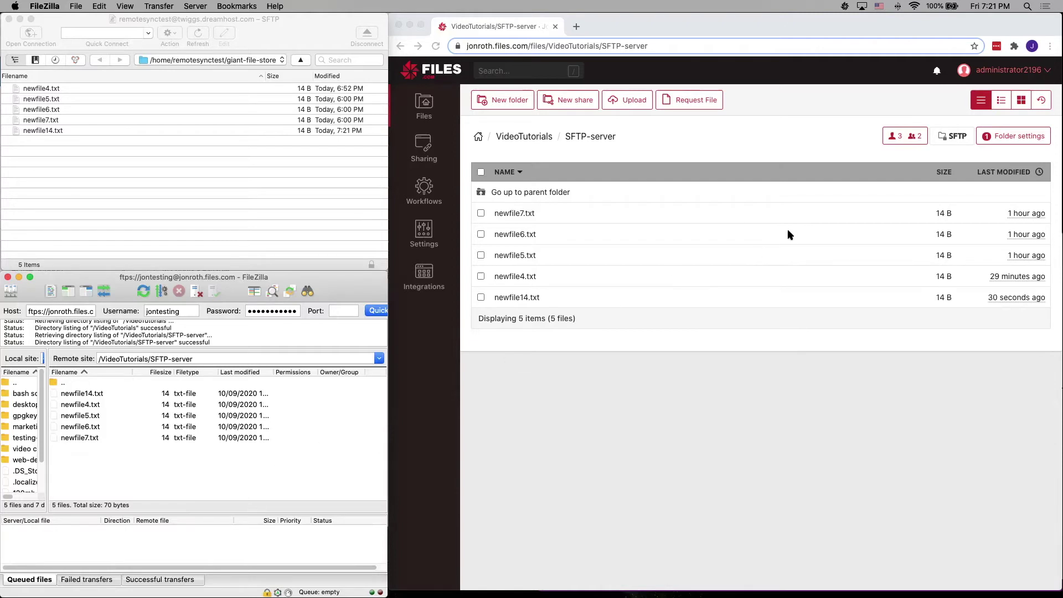
{"action": "left_click", "coordinate": [264, 38]}
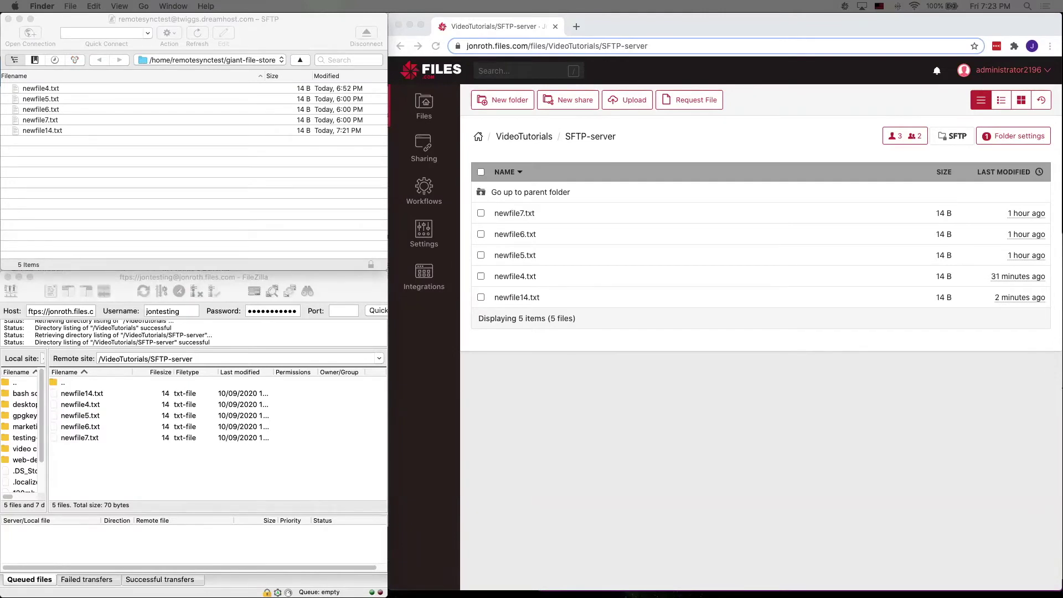
{"action": "left_click_drag", "start_coordinate": [53, 303], "coordinate": [133, 434]}
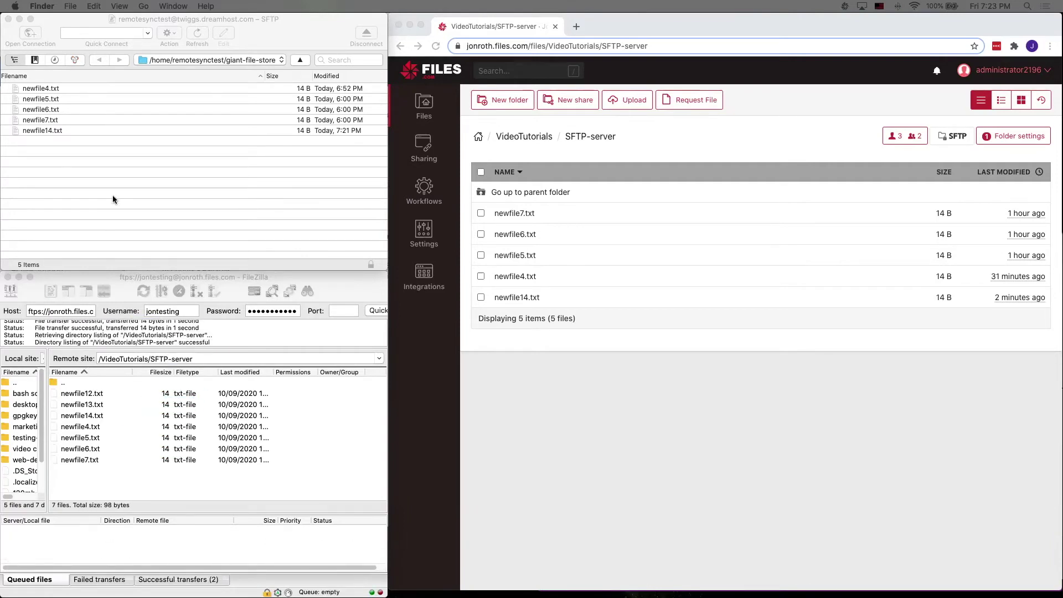
Refresh Cyberduck and reload the Files.com page so both new files appear
{"action": "left_click", "coordinate": [277, 24]}
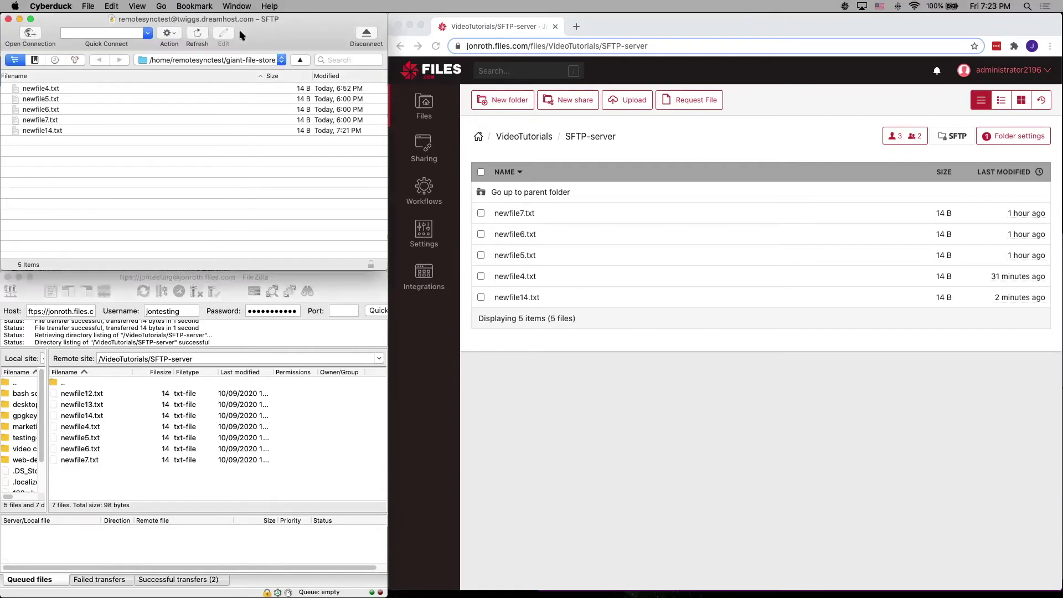
{"action": "left_click", "coordinate": [201, 34]}
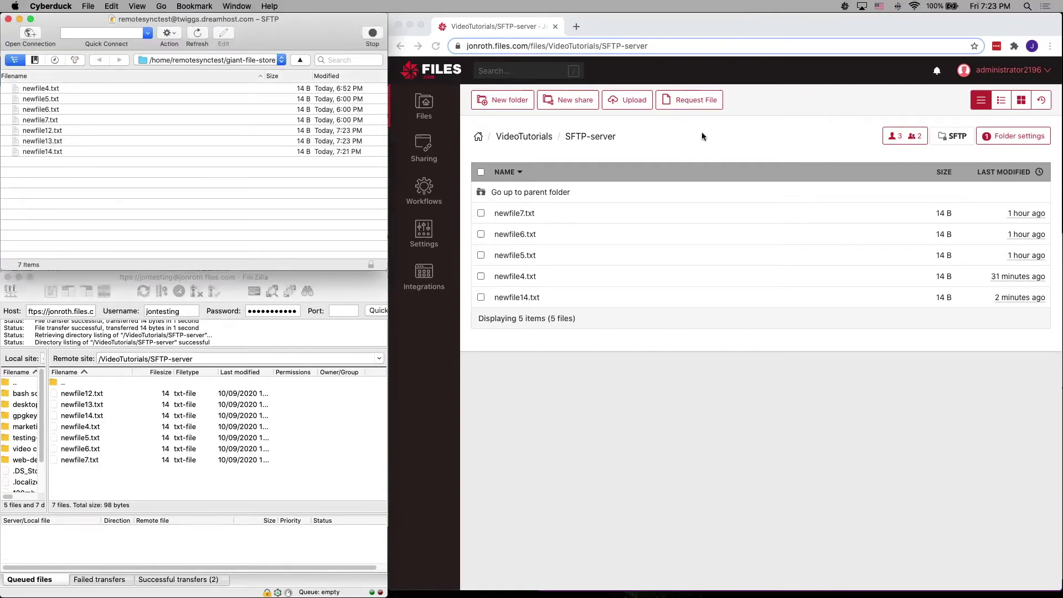
{"action": "left_click", "coordinate": [677, 132]}
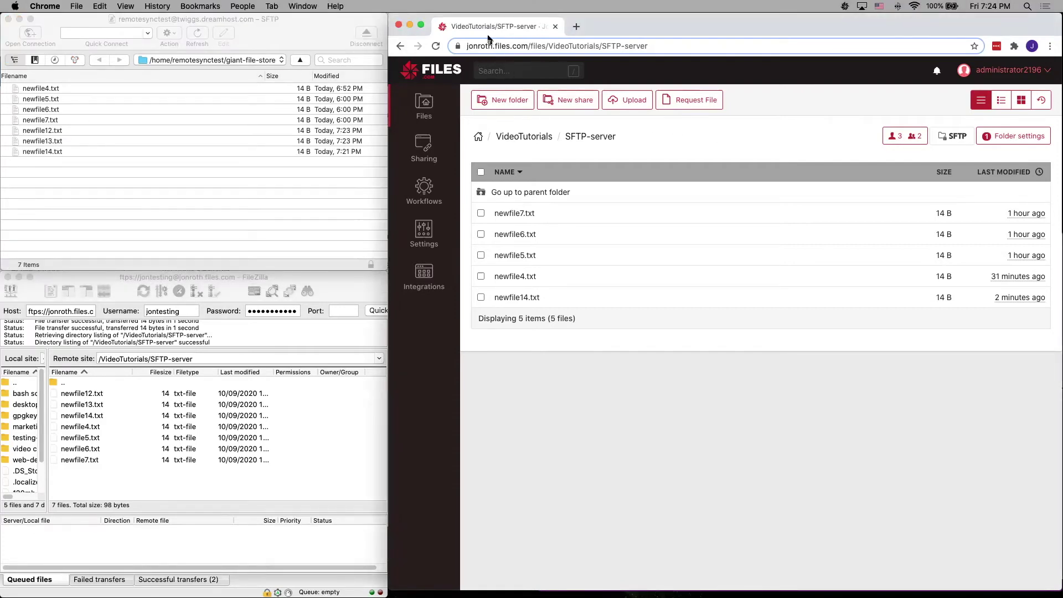
{"action": "left_click", "coordinate": [441, 46]}
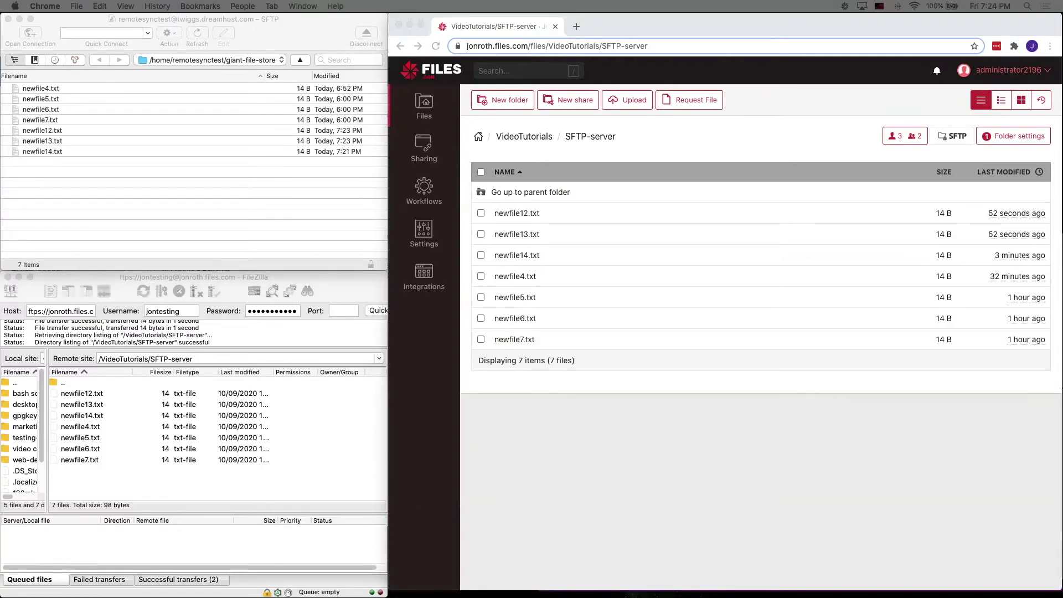
Drag newfile8.txt and newfile9.txt into Cyberduck, then refresh FileZilla and the Files.com page
{"action": "left_click_drag", "start_coordinate": [137, 87], "coordinate": [99, 204]}
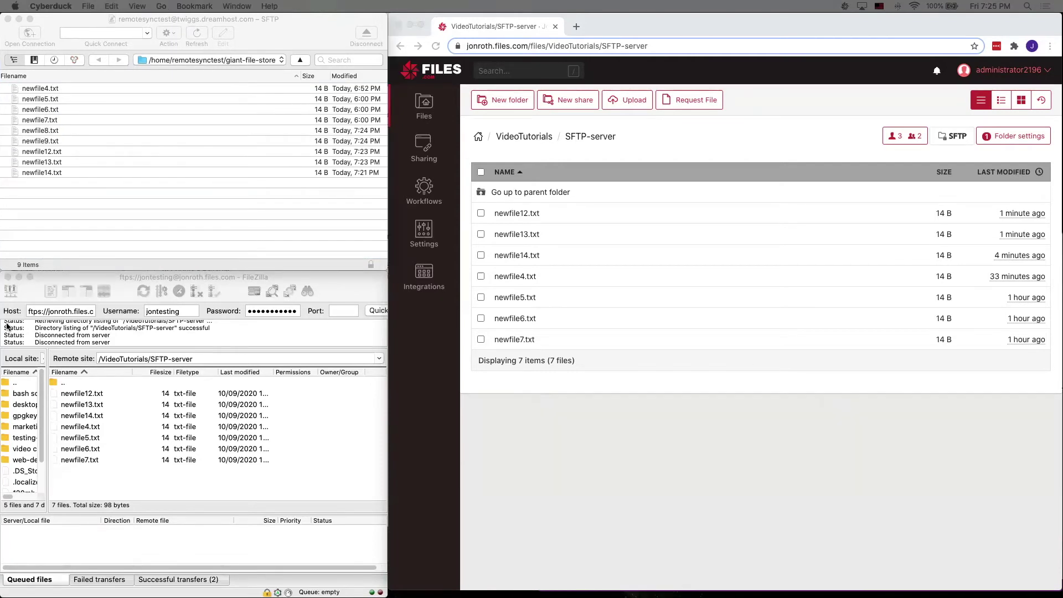
{"action": "left_click", "coordinate": [347, 292]}
{"action": "left_click", "coordinate": [142, 290]}
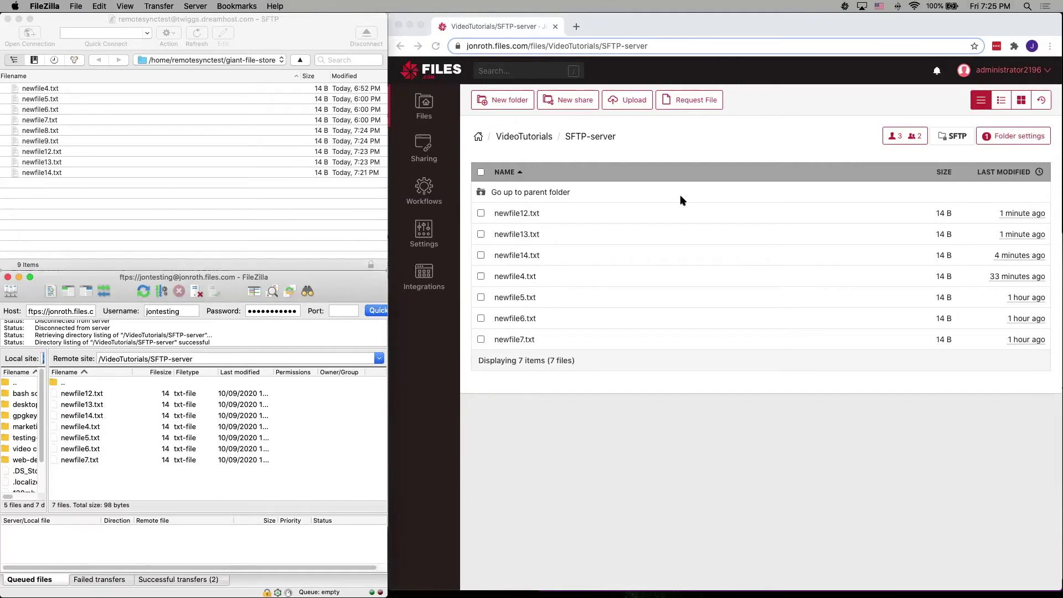
{"action": "left_click", "coordinate": [685, 148]}
{"action": "left_click", "coordinate": [435, 46]}
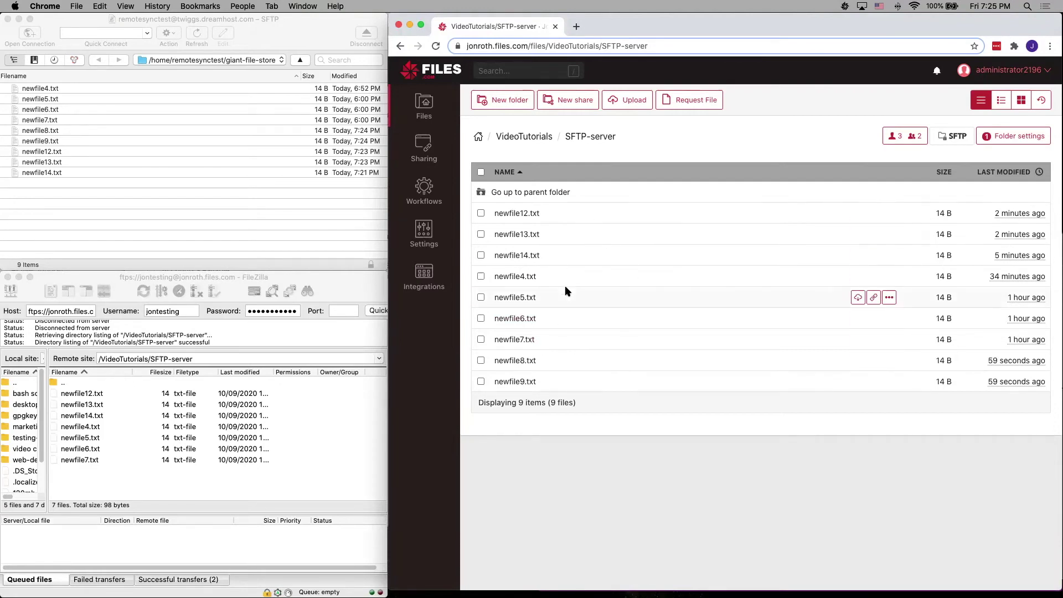
{"action": "left_click", "coordinate": [45, 128]}
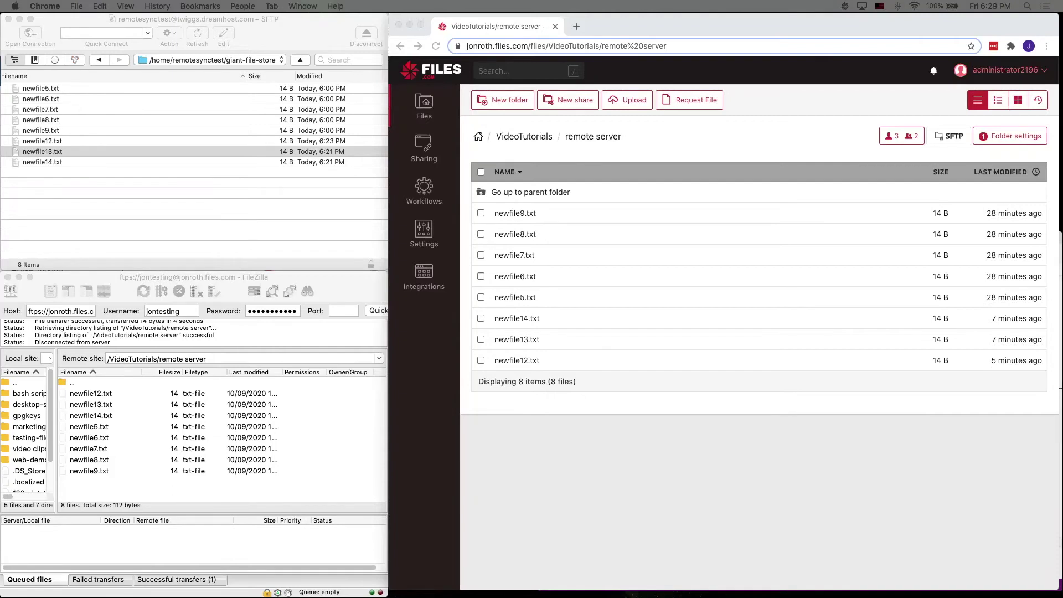
Upload 1920-1080.jpg through FileZilla, then refresh Cyberduck and the Files.com folder page to show it
{"action": "left_click_drag", "start_coordinate": [14, 321], "coordinate": [154, 487]}
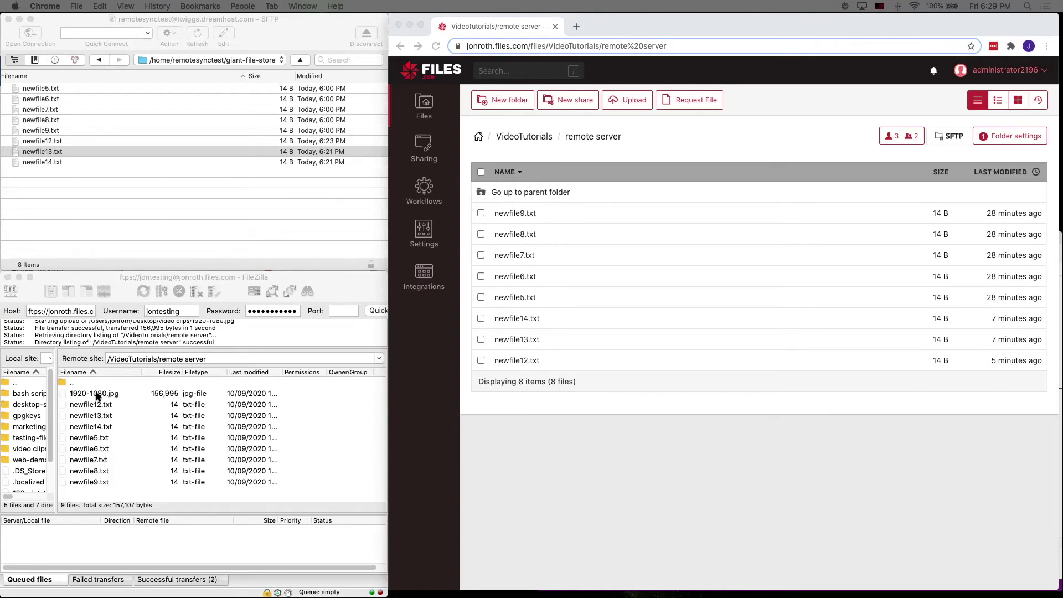
{"action": "left_click", "coordinate": [124, 210]}
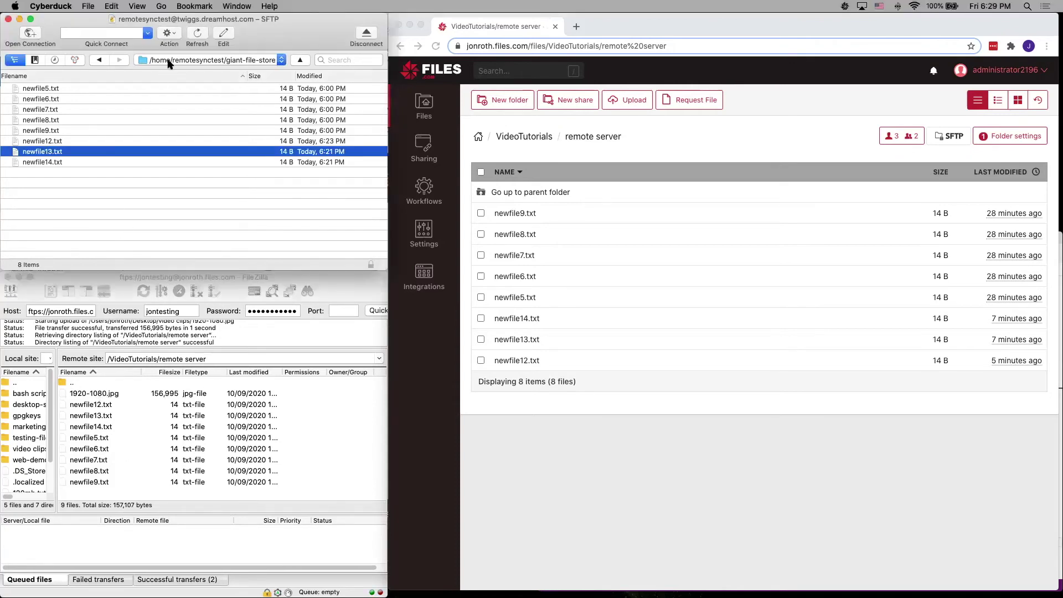
{"action": "left_click", "coordinate": [198, 35]}
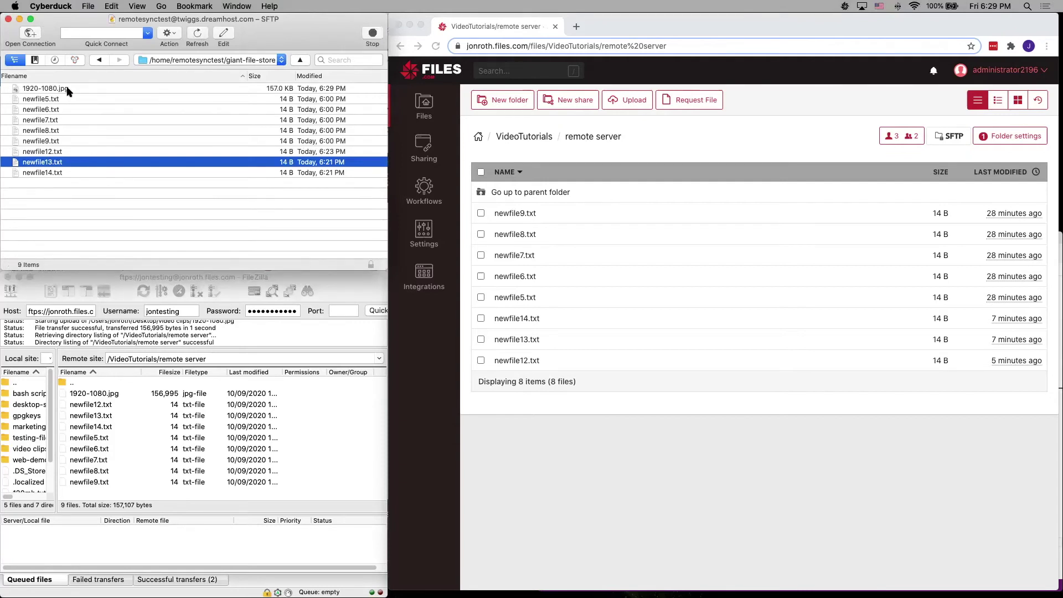
{"action": "left_click", "coordinate": [722, 129]}
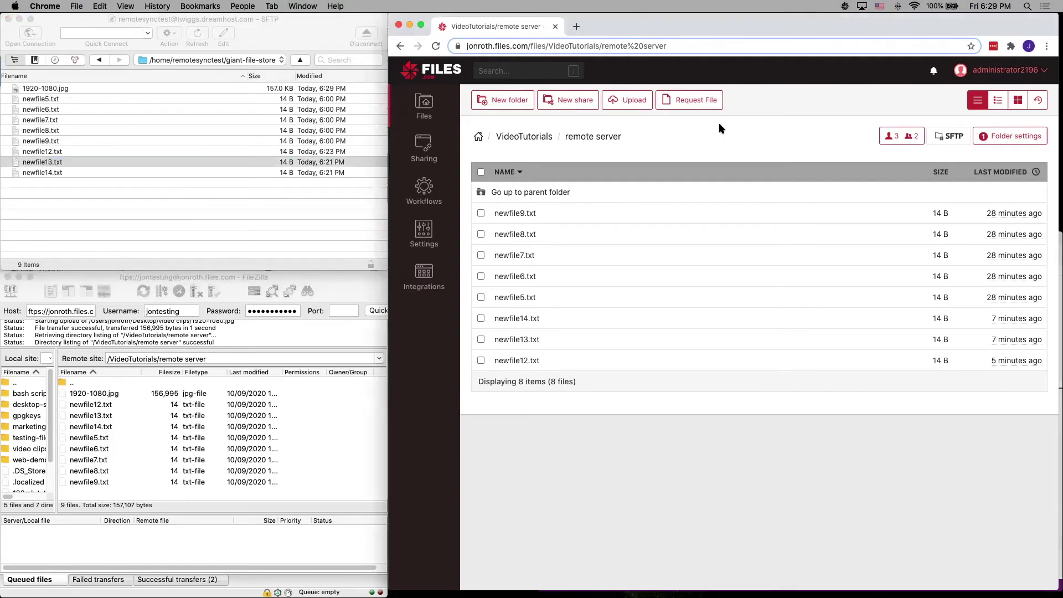
{"action": "left_click", "coordinate": [437, 47]}
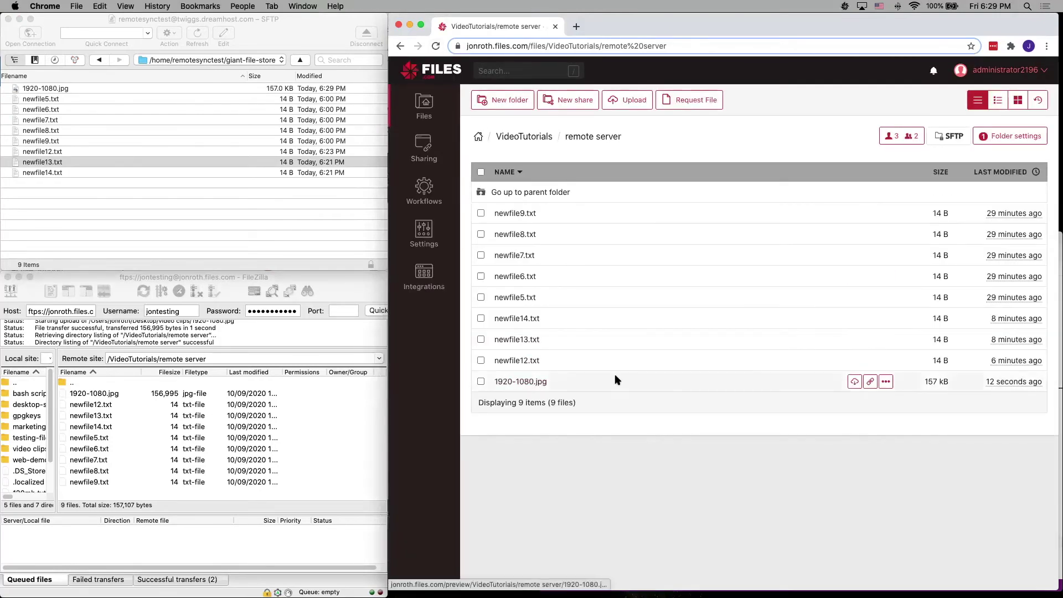
Preview the 1920-1080.jpg image in Files.com, then close the preview
{"action": "left_click", "coordinate": [886, 384]}
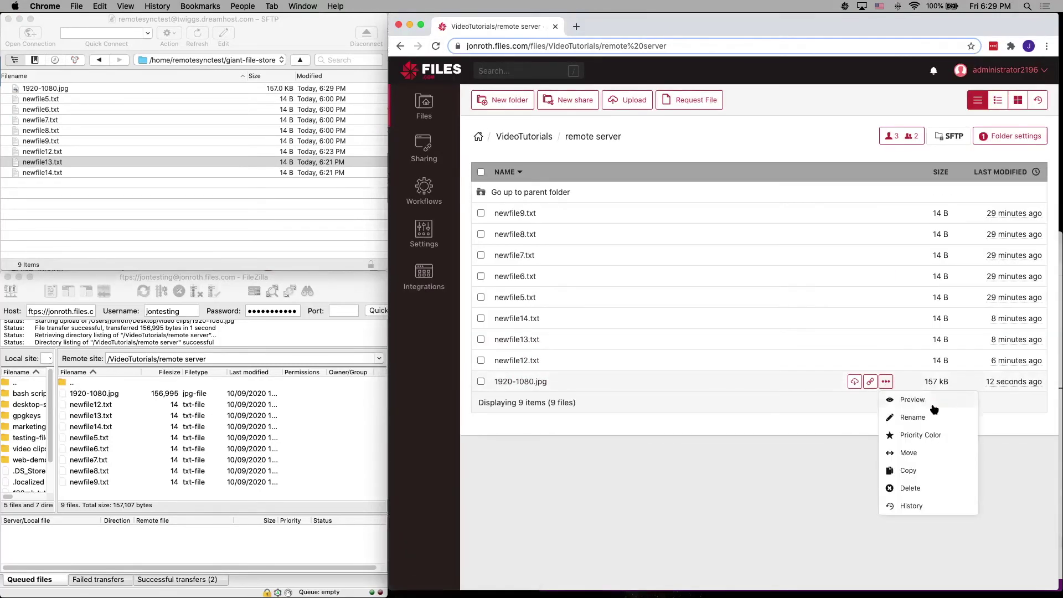
{"action": "left_click", "coordinate": [915, 402]}
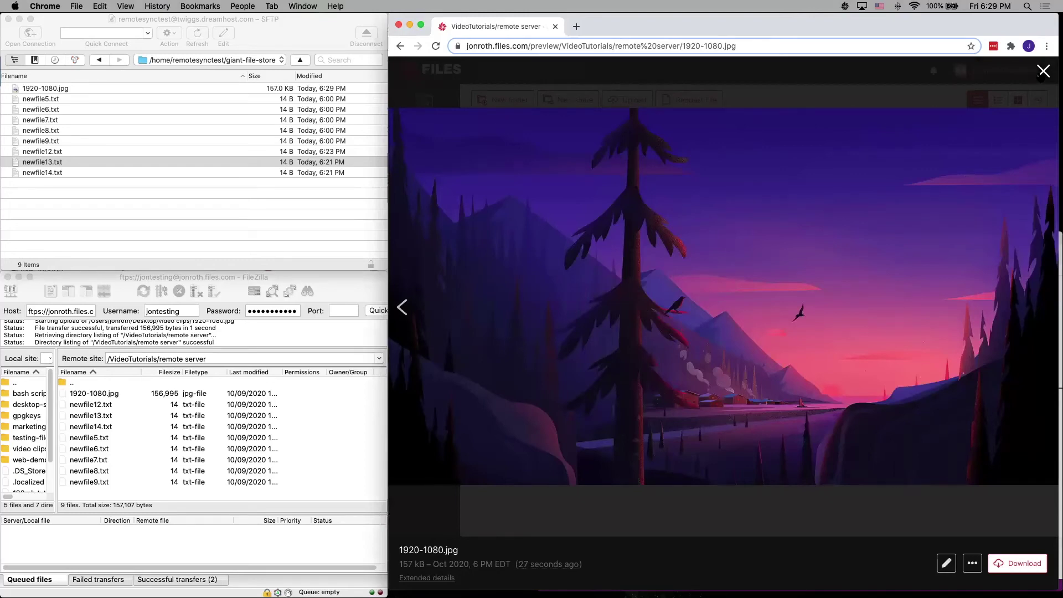
{"action": "left_click", "coordinate": [1042, 72]}
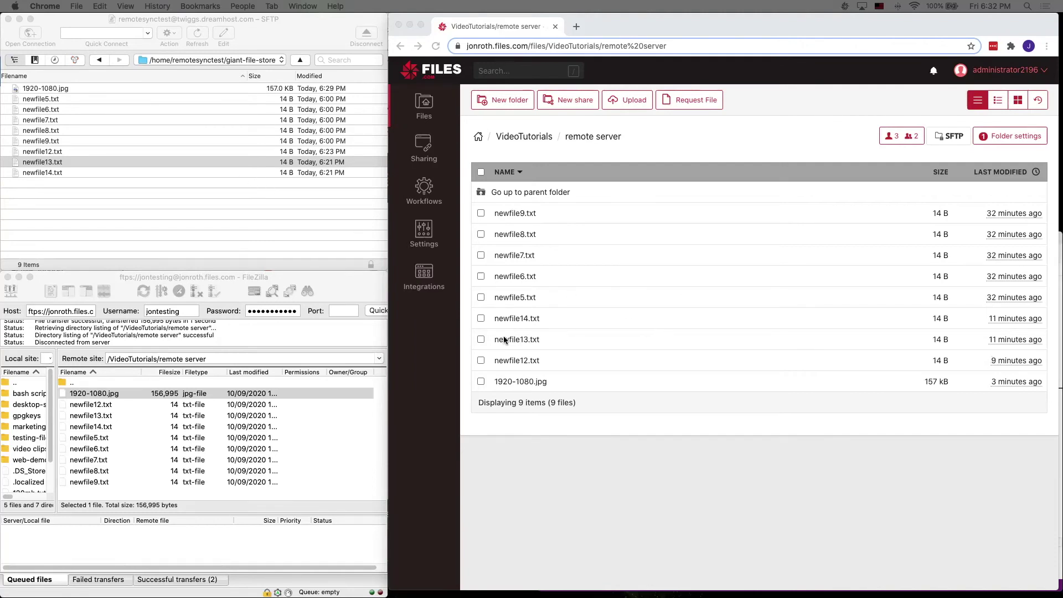
Select newfile13.txt and newfile12.txt and download them together as a zip
{"action": "left_click", "coordinate": [481, 339]}
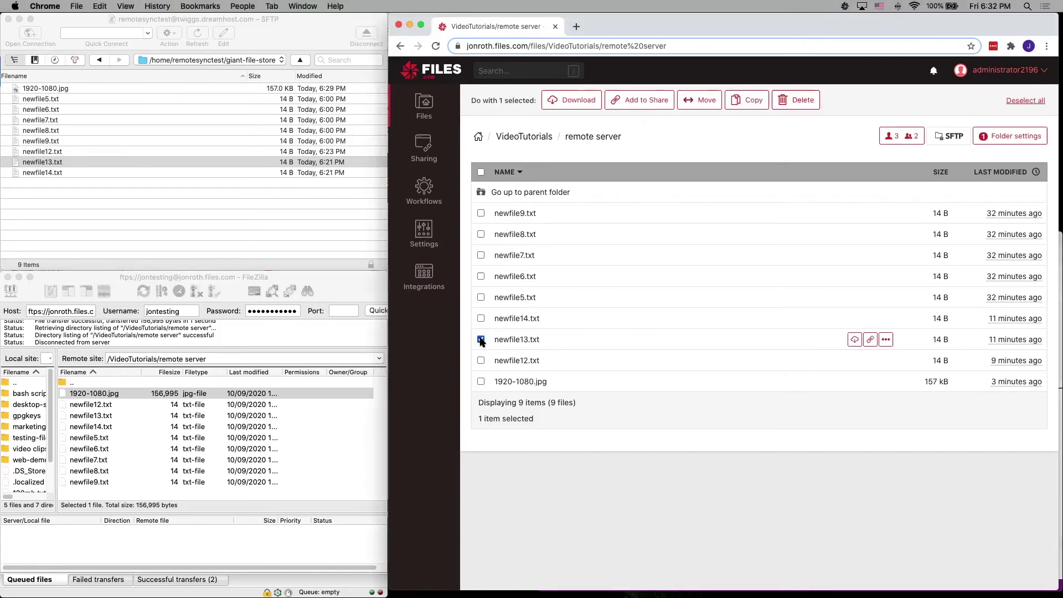
{"action": "left_click", "coordinate": [480, 360]}
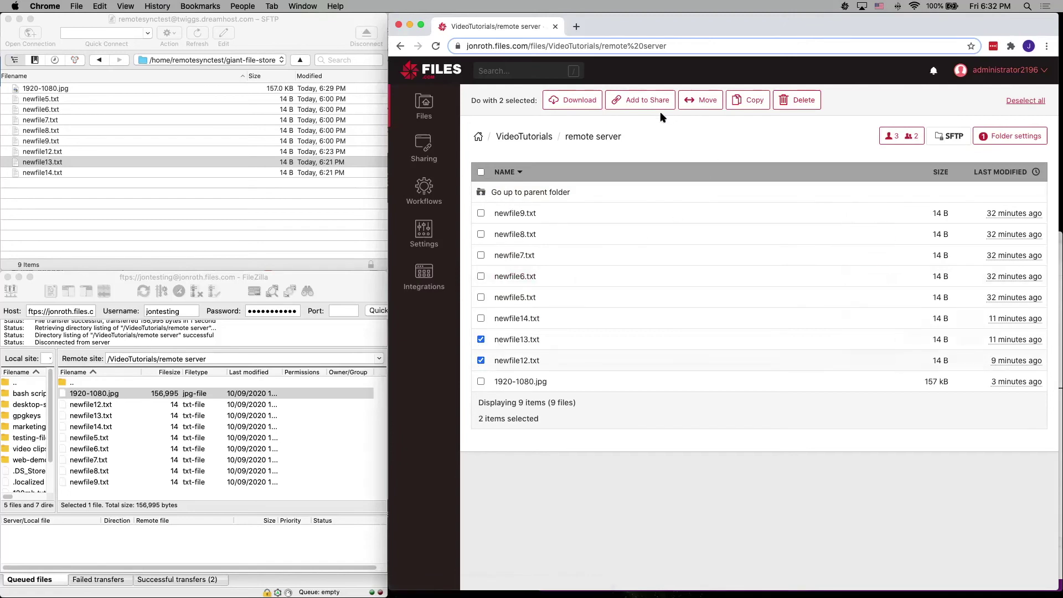
{"action": "left_click", "coordinate": [579, 102]}
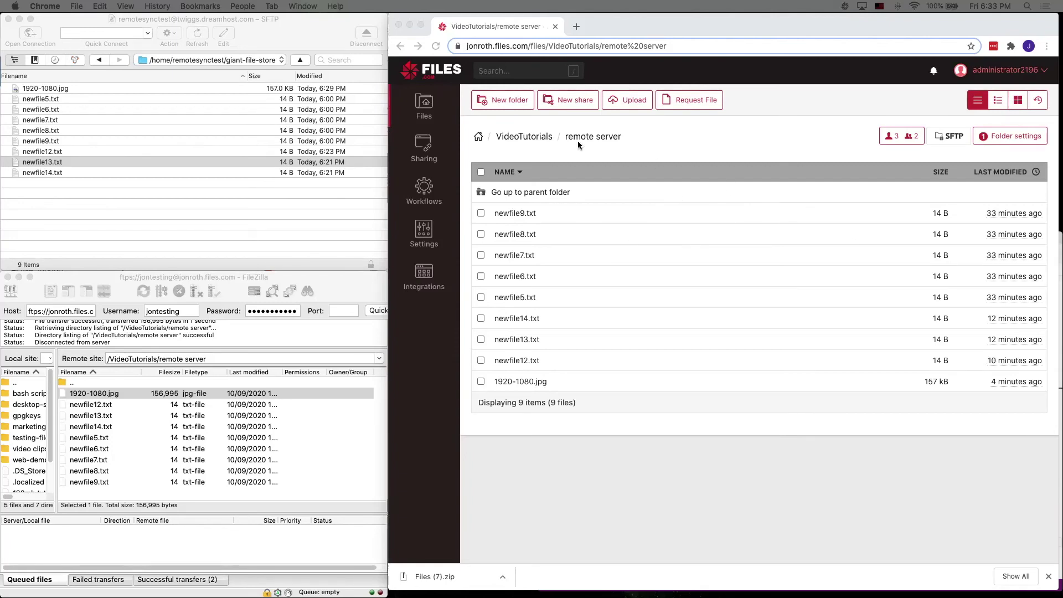
Switch to Cyberduck, then open the Files.com account name dropdown at the top right
{"action": "left_click", "coordinate": [239, 194]}
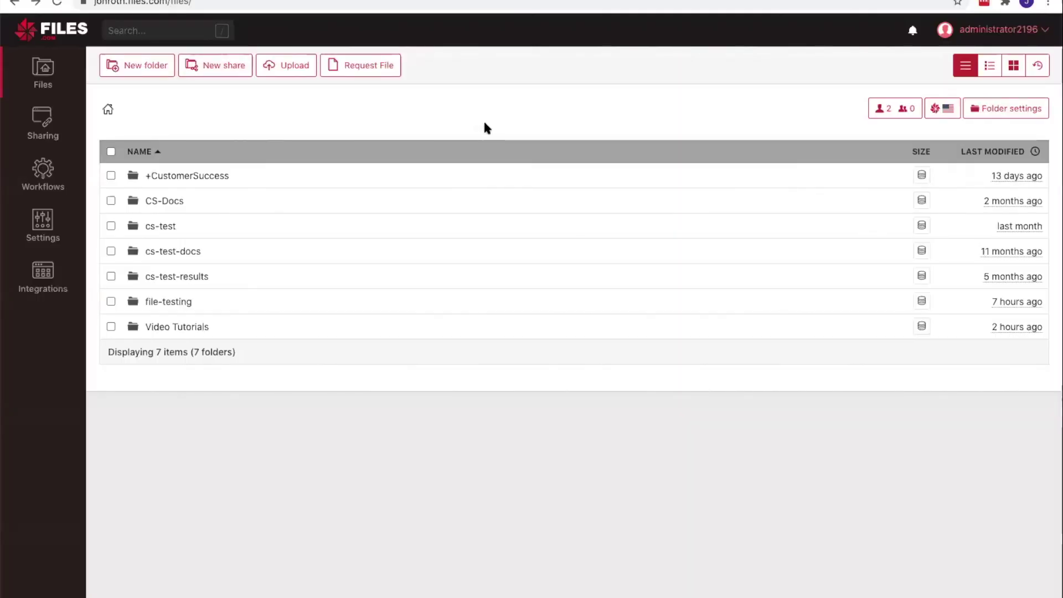
{"action": "left_click", "coordinate": [994, 33]}
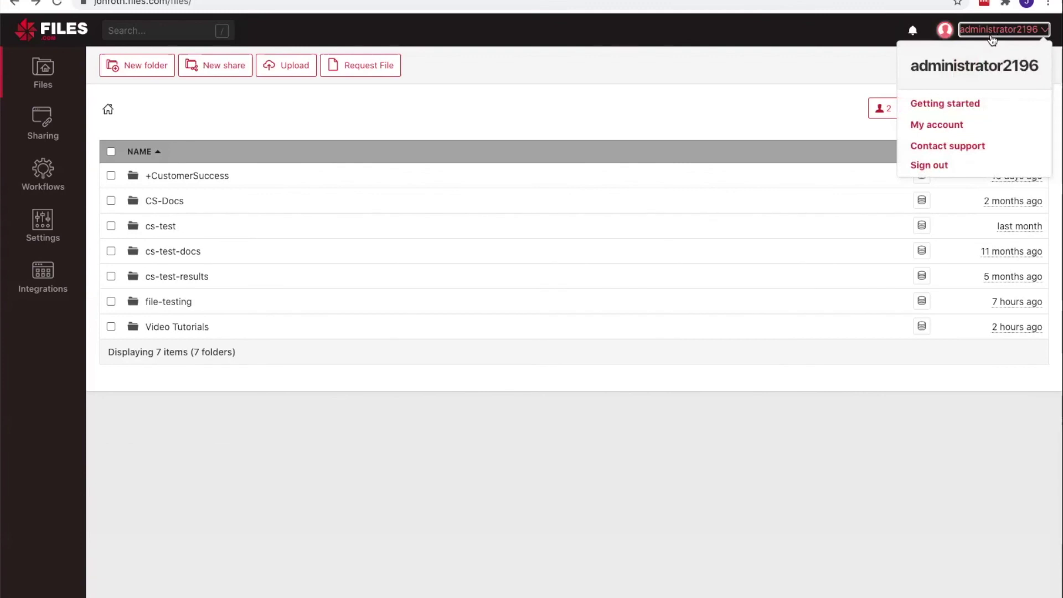